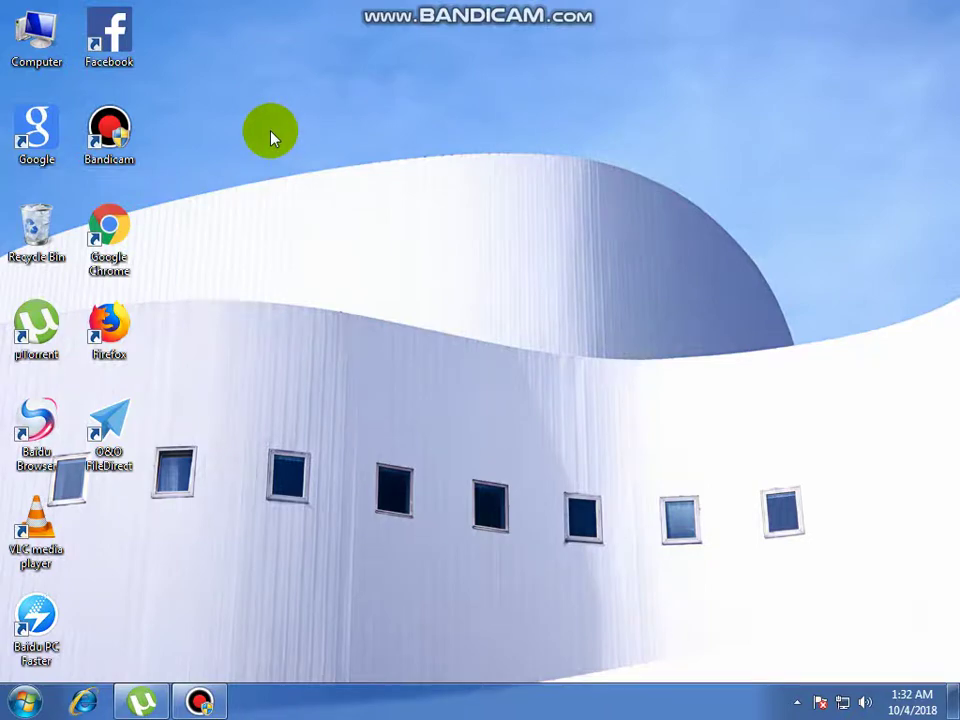
# Step: Open the GODMODE folder on DISK1_VOL4 (F:), glance over its settings list and return to the drive's root
pyautogui.doubleClick(60, 62)
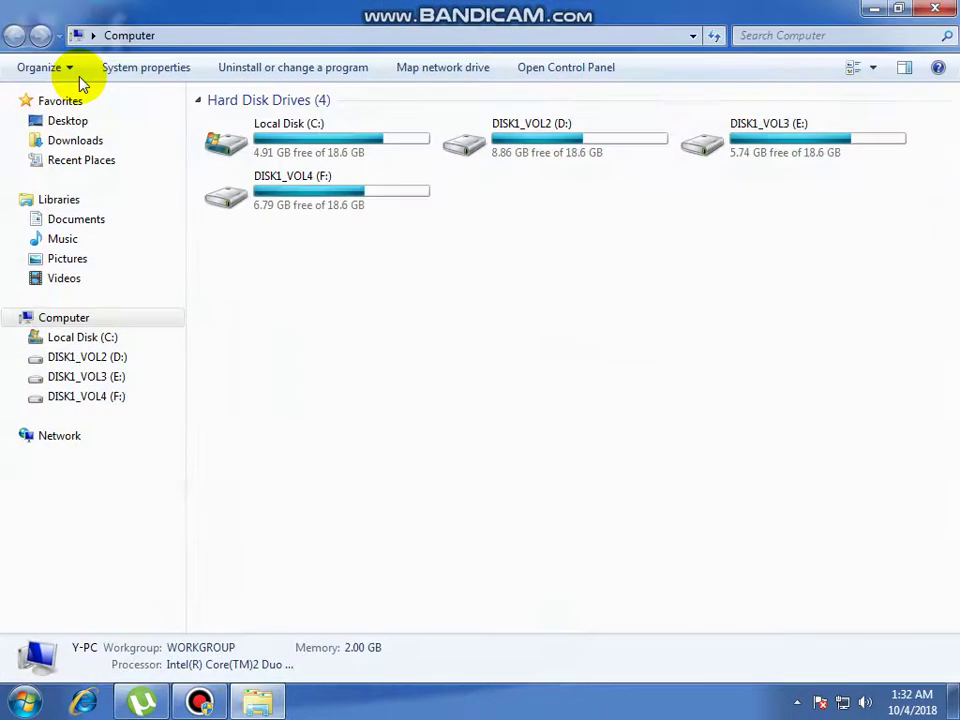
pyautogui.doubleClick(283, 222)
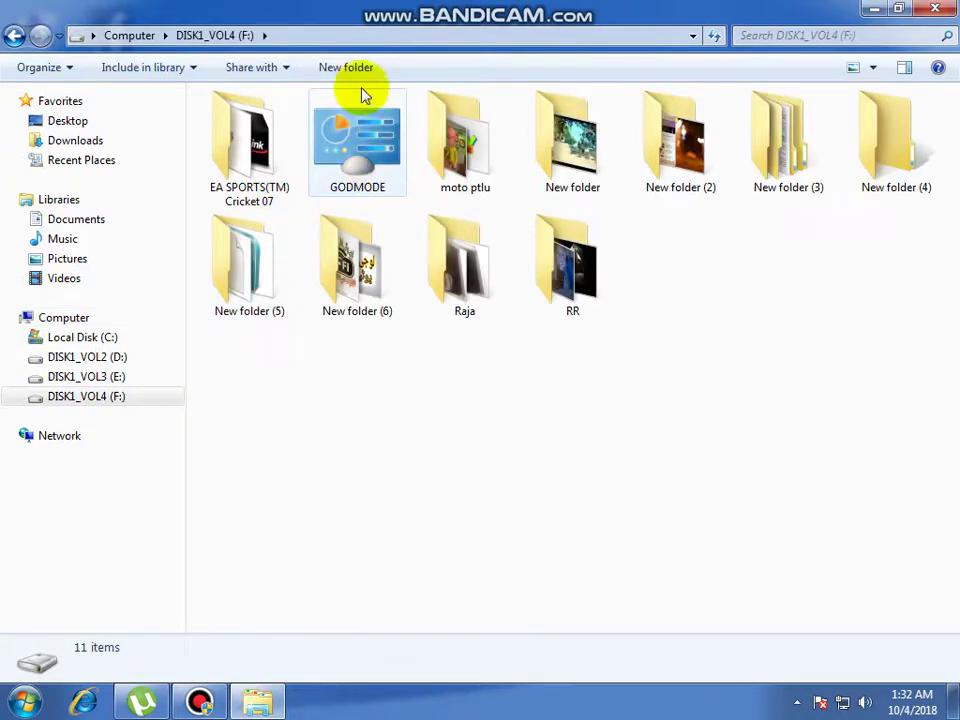
pyautogui.click(333, 120)
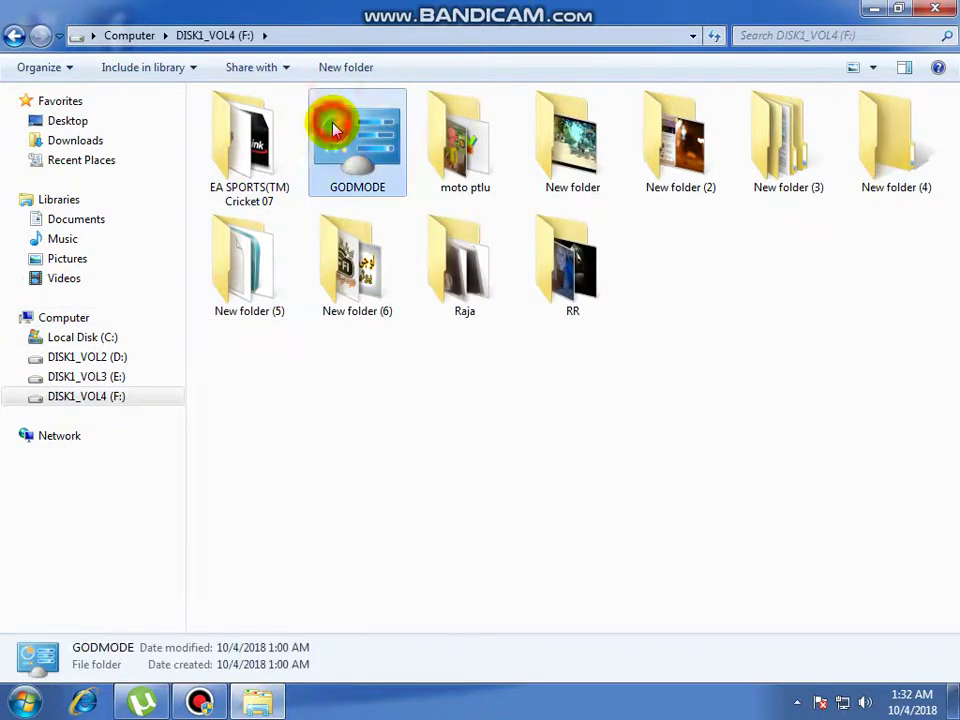
pyautogui.doubleClick(357, 152)
pyautogui.scroll(-5, 392, 182)
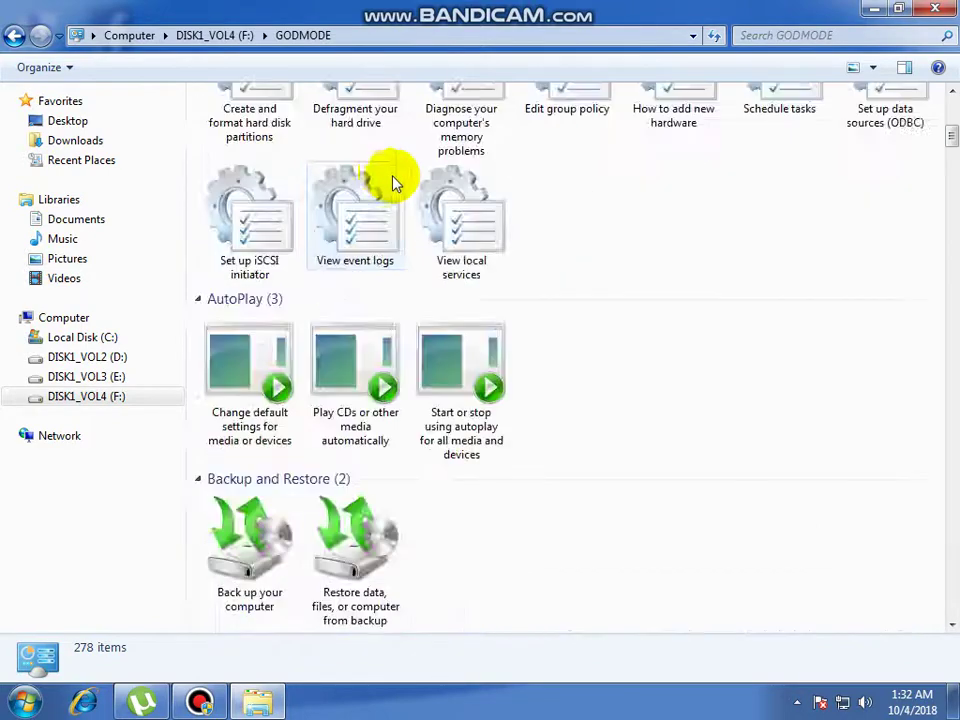
pyautogui.scroll(5, 405, 150)
pyautogui.press('BackSpace')
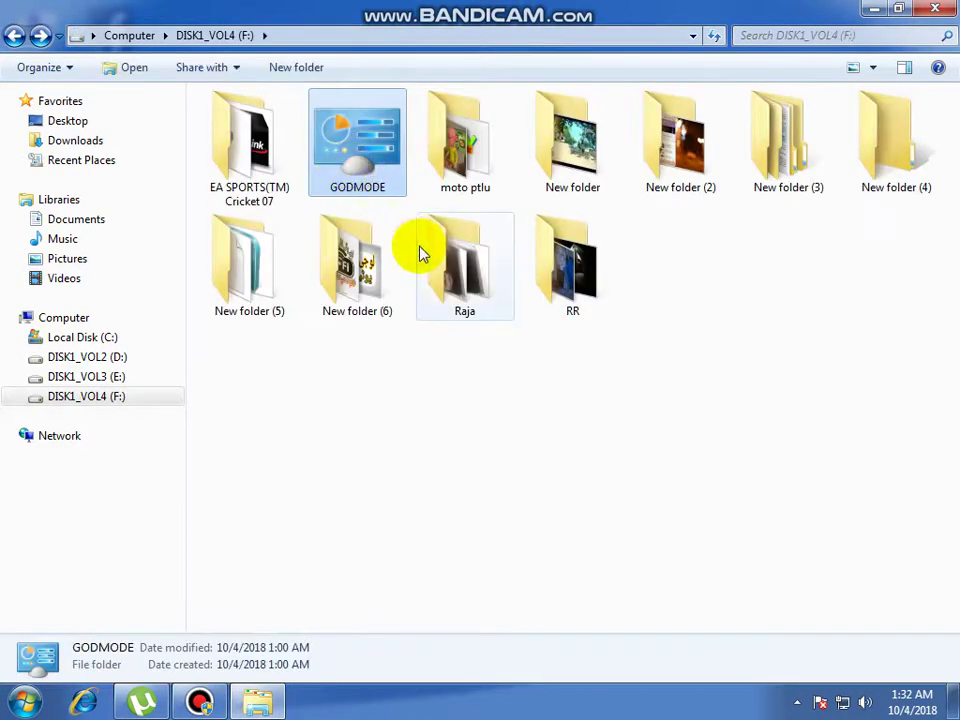
pyautogui.rightClick(357, 145)
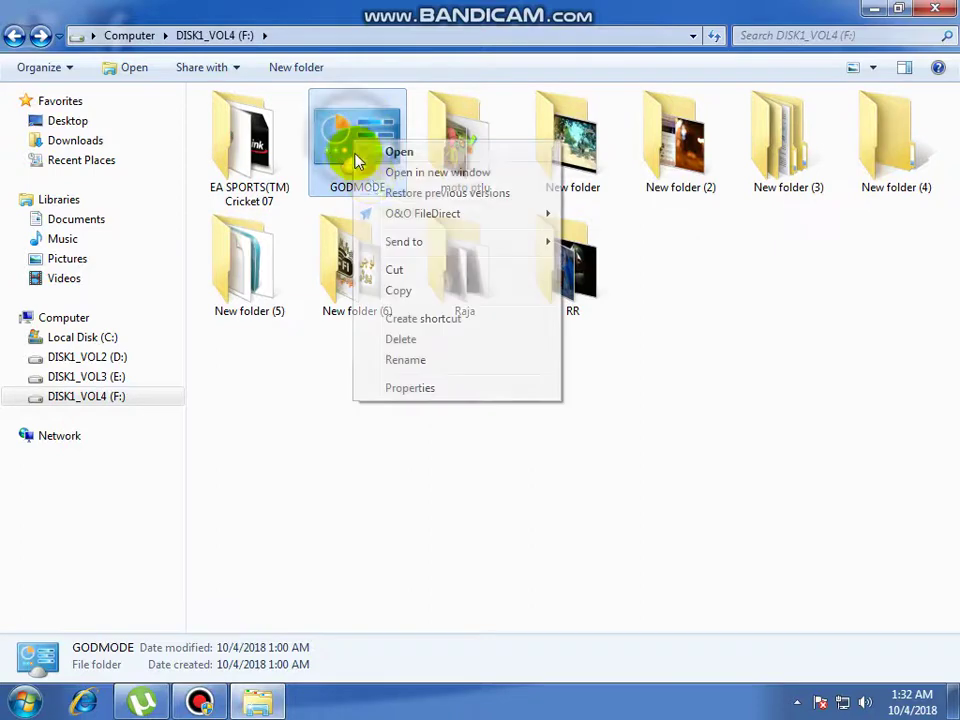
pyautogui.click(420, 362)
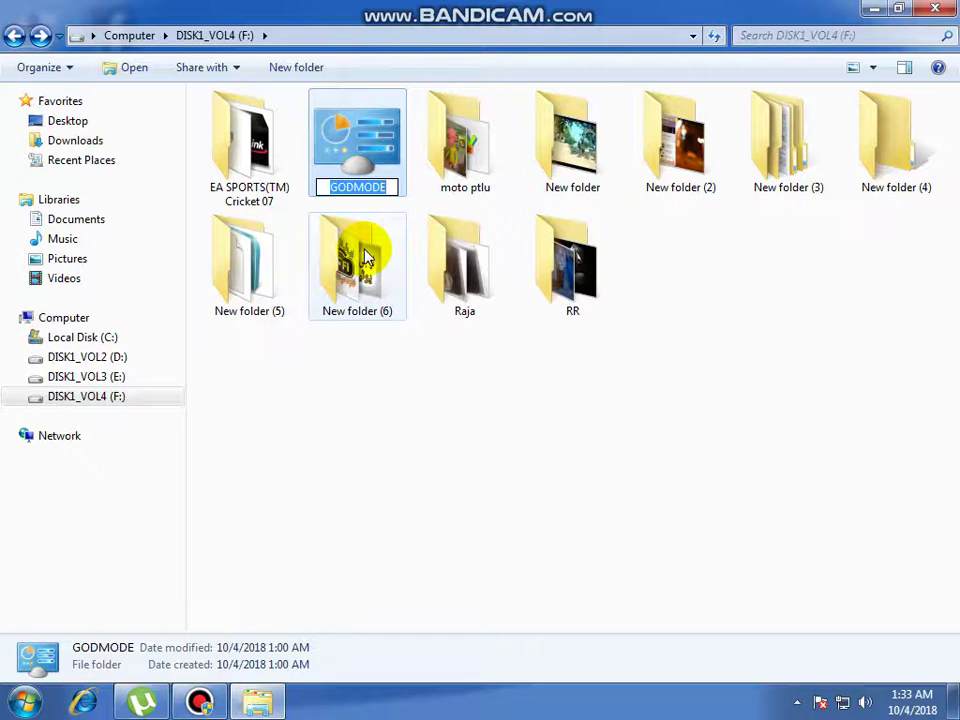
pyautogui.press('Return')
# Step: Reopen the GODMODE folder and look through its Action Center, Administrative Tools and AutoPlay entries
pyautogui.doubleClick(349, 143)
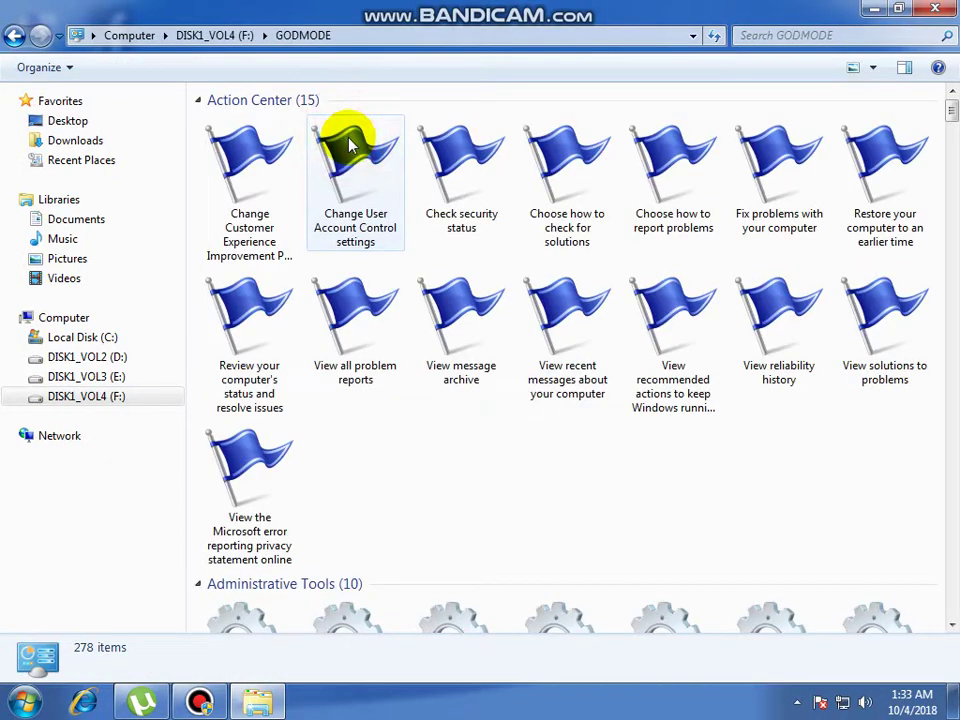
pyautogui.scroll(-5, 418, 215)
pyautogui.scroll(5, 418, 215)
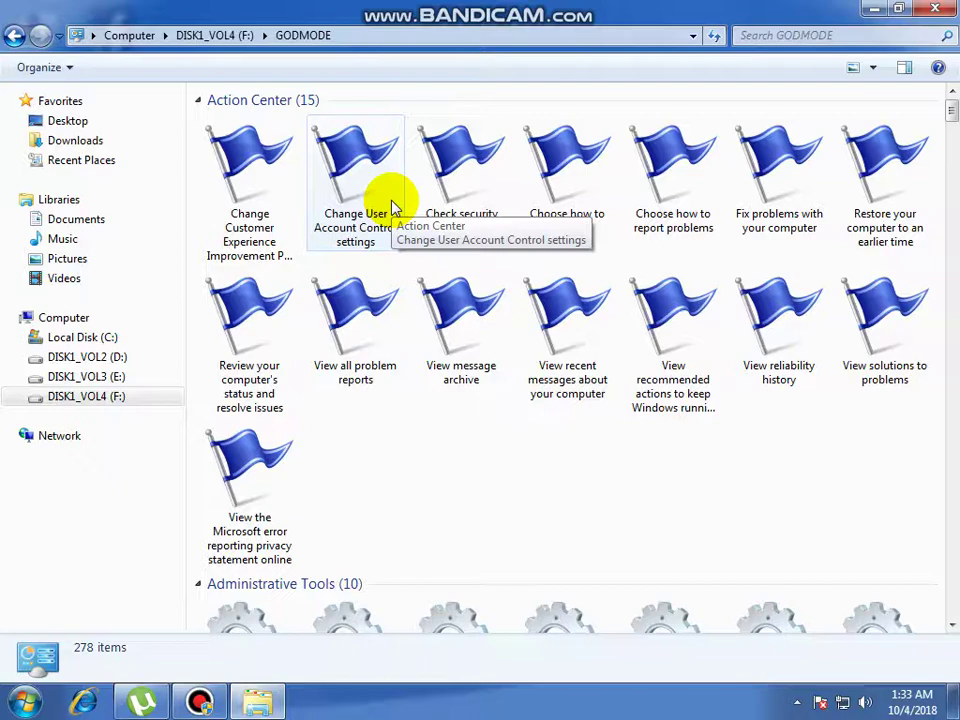
pyautogui.scroll(-8, 392, 200)
pyautogui.scroll(3, 410, 218)
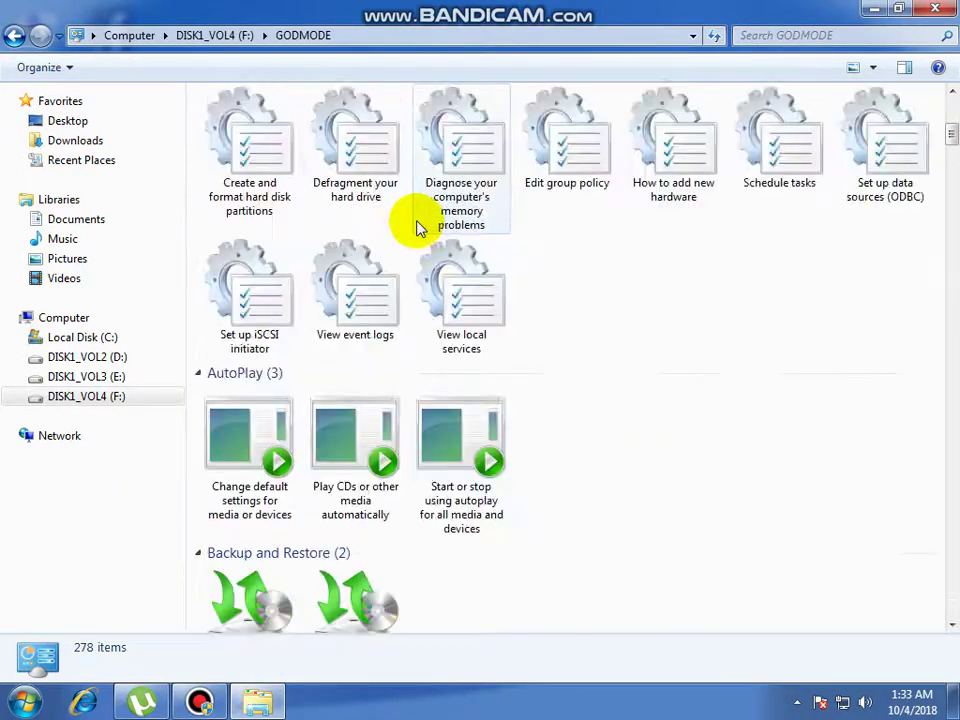
pyautogui.scroll(3, 410, 225)
pyautogui.scroll(2, 400, 260)
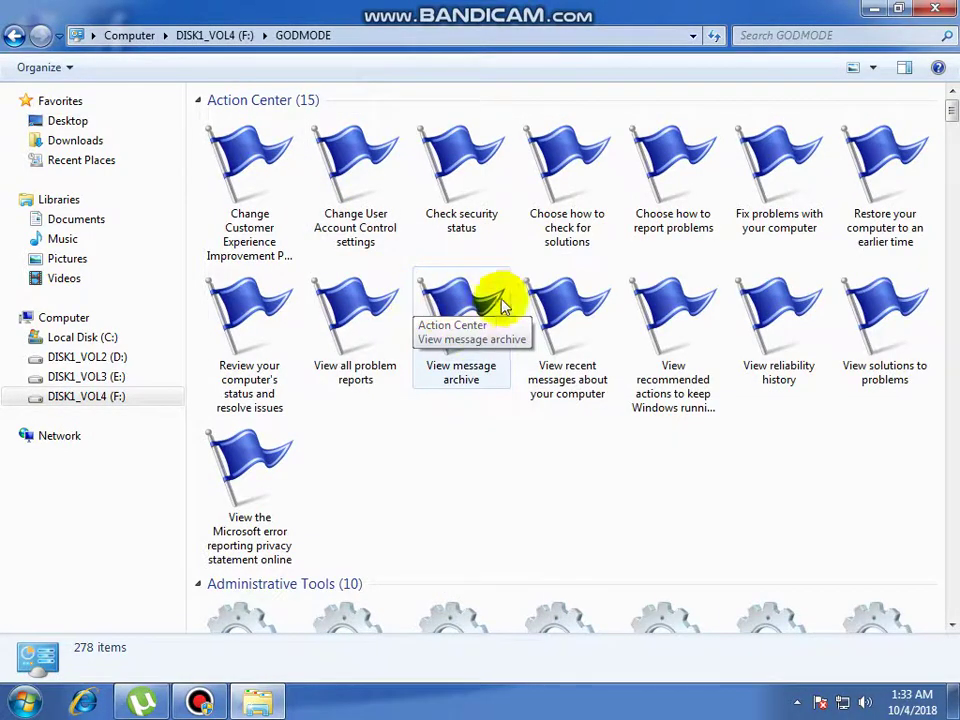
pyautogui.scroll(-3, 529, 332)
pyautogui.scroll(3, 400, 308)
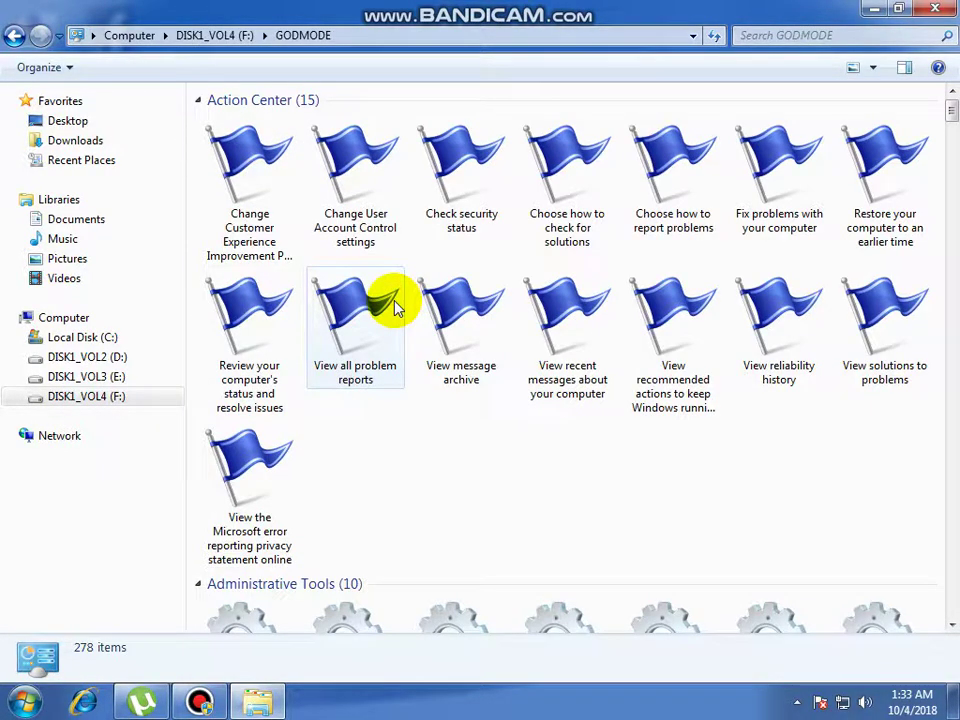
# Step: View the Manage BitLocker page from the BitLocker Drive Encryption group, and go back to the GODMODE list
pyautogui.scroll(-6, 370, 295)
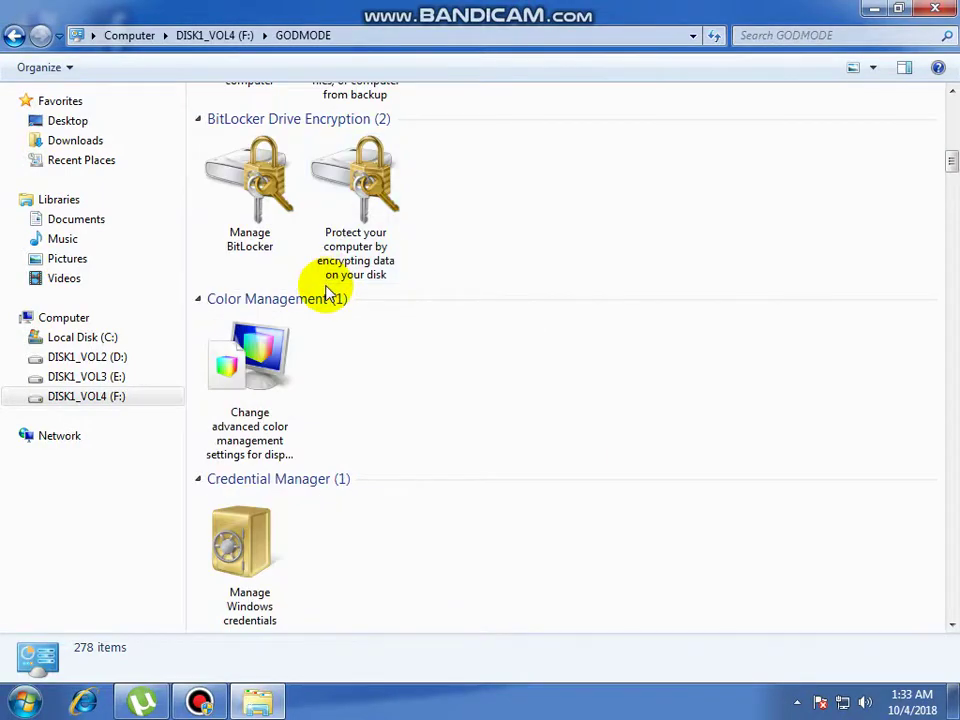
pyautogui.doubleClick(262, 215)
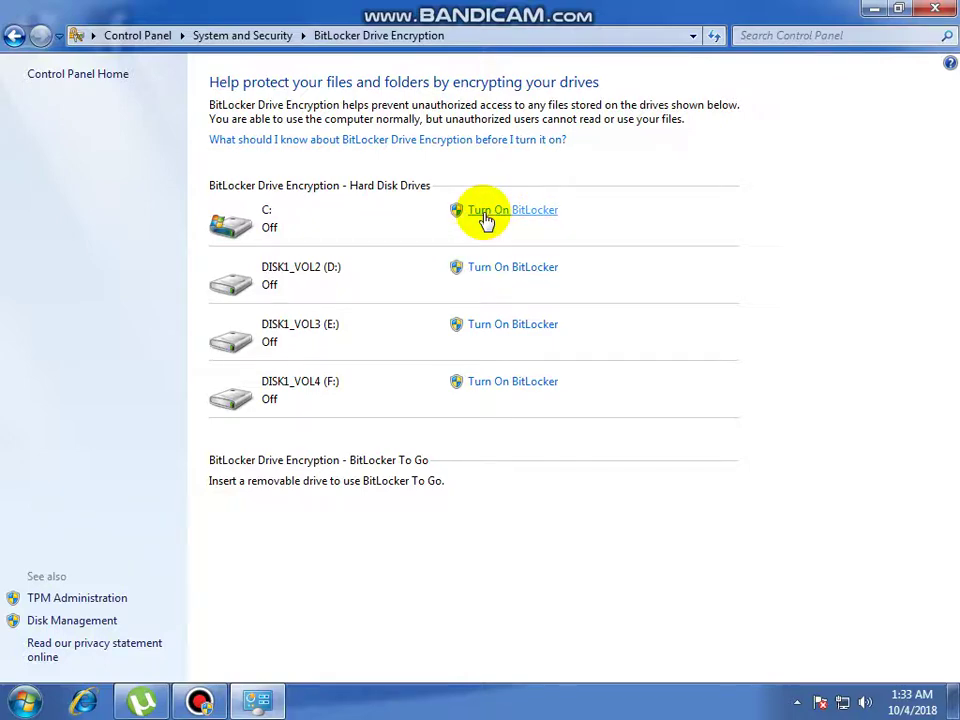
pyautogui.hotkey('alt', 'Left')
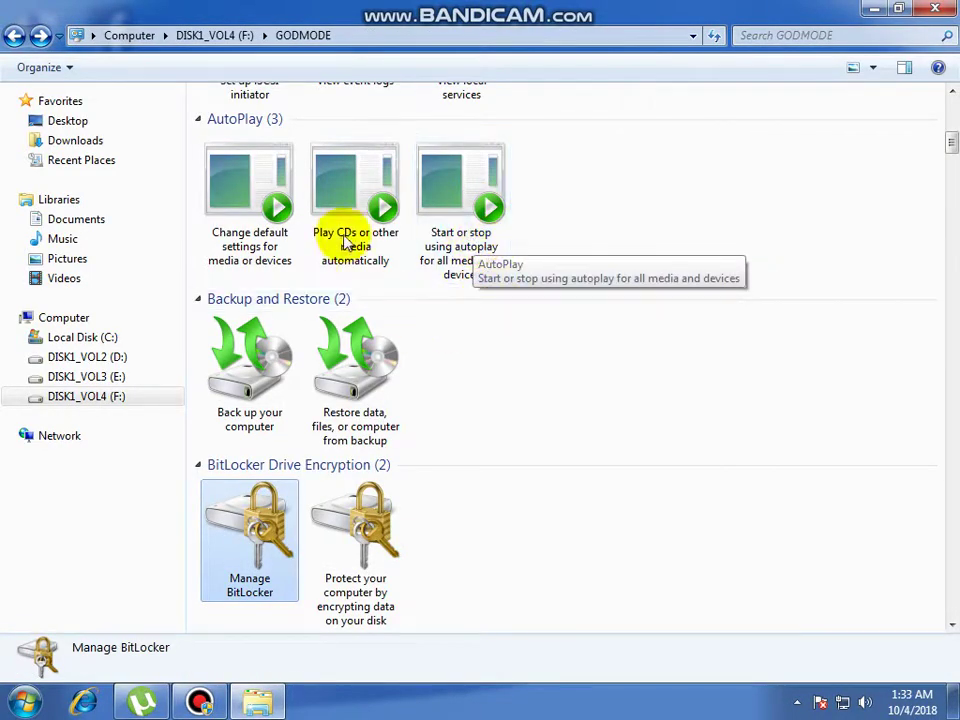
# Step: Open "Change default settings for media or devices", review the AutoPlay media and device defaults, and return to the GODMODE list
pyautogui.doubleClick(272, 183)
pyautogui.scroll(-2, 330, 225)
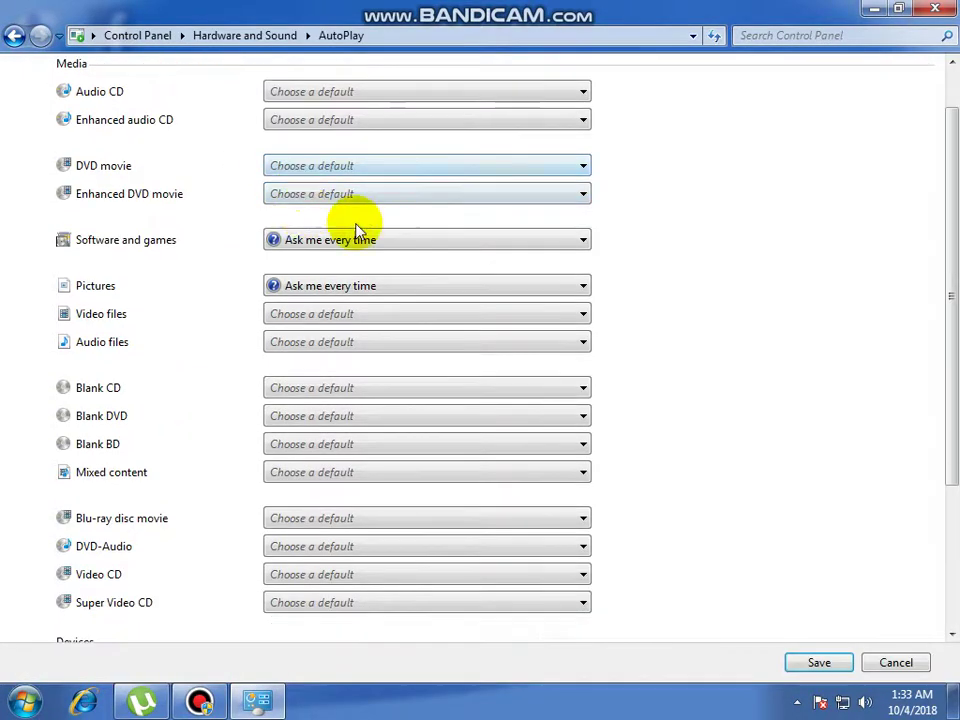
pyautogui.scroll(2, 660, 225)
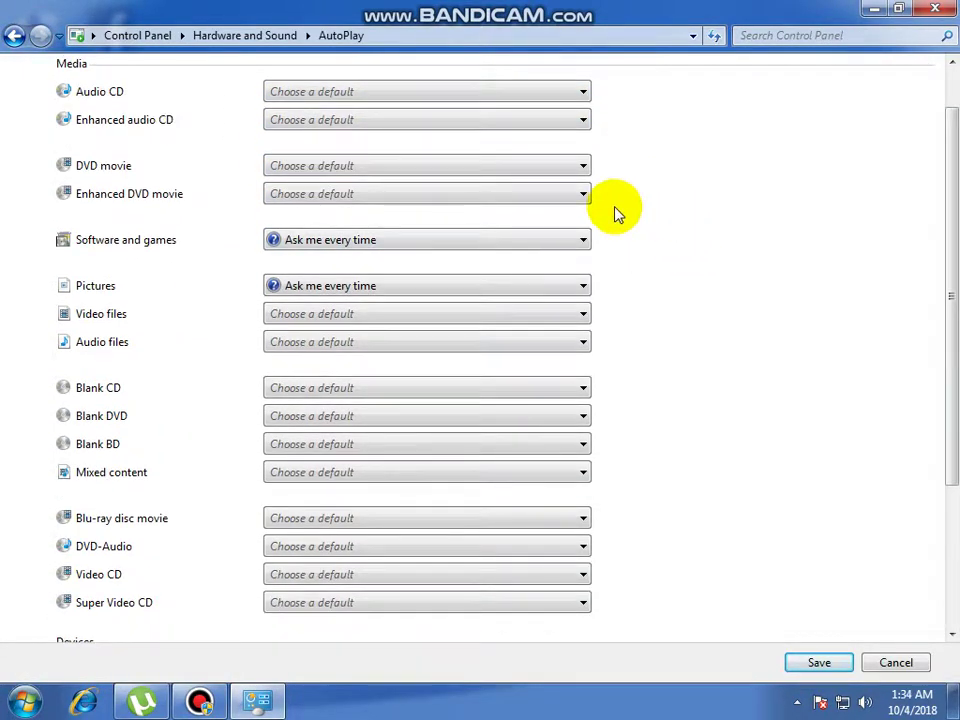
pyautogui.scroll(1, 617, 210)
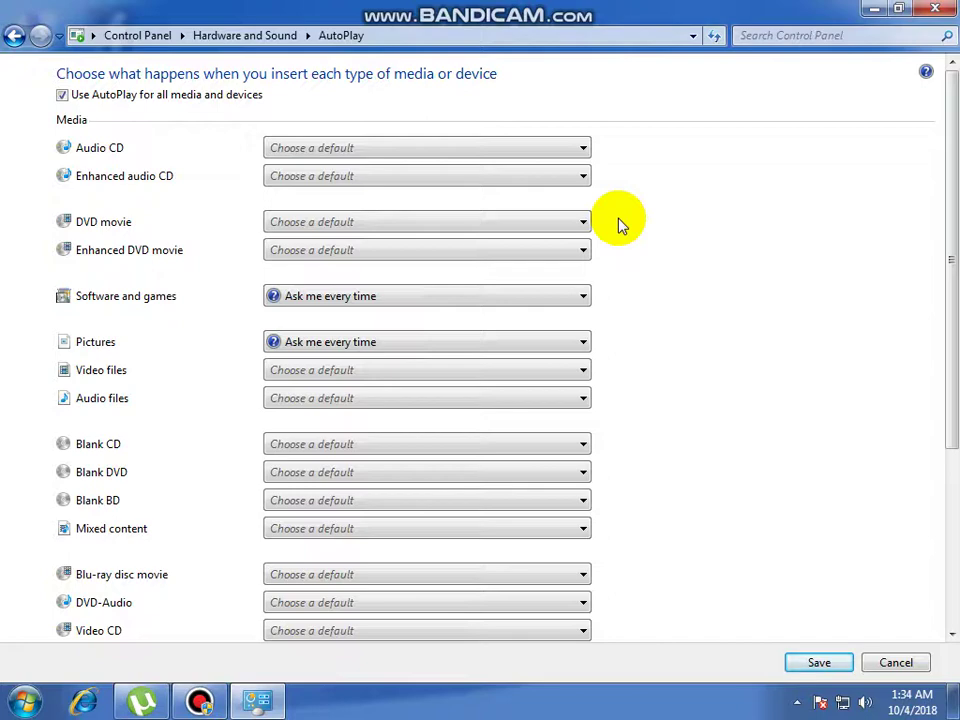
pyautogui.scroll(-5, 600, 240)
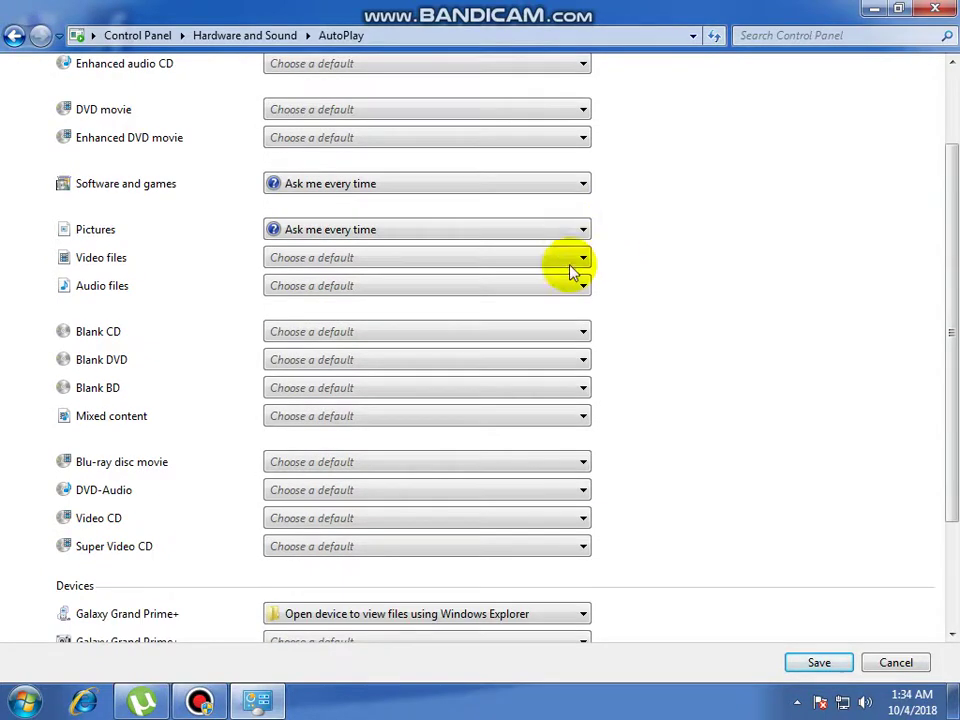
pyautogui.click(499, 626)
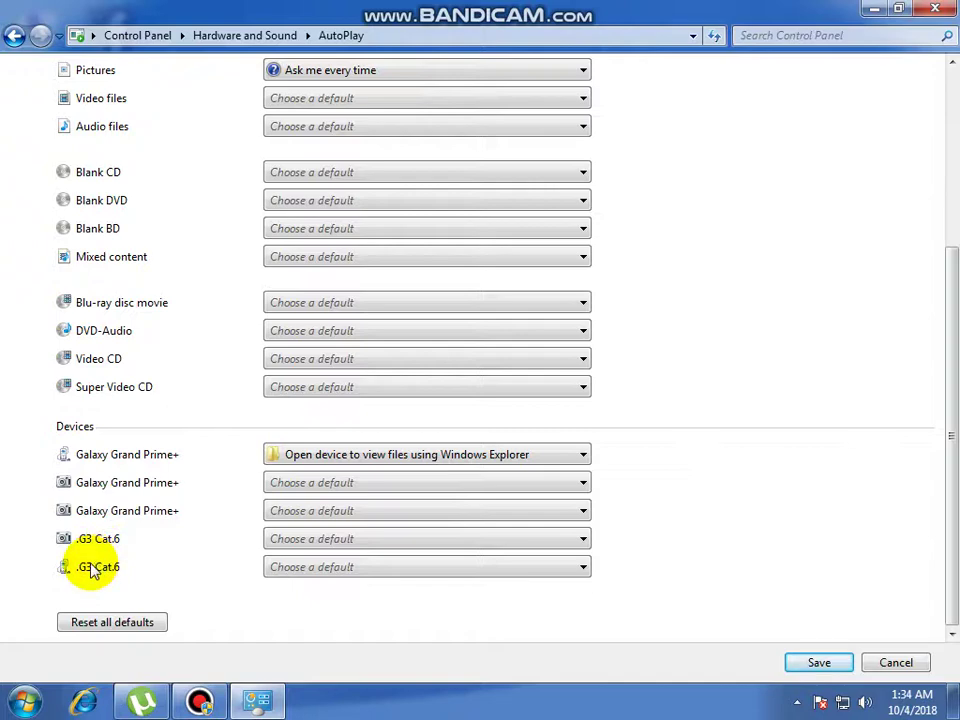
pyautogui.scroll(3, 60, 460)
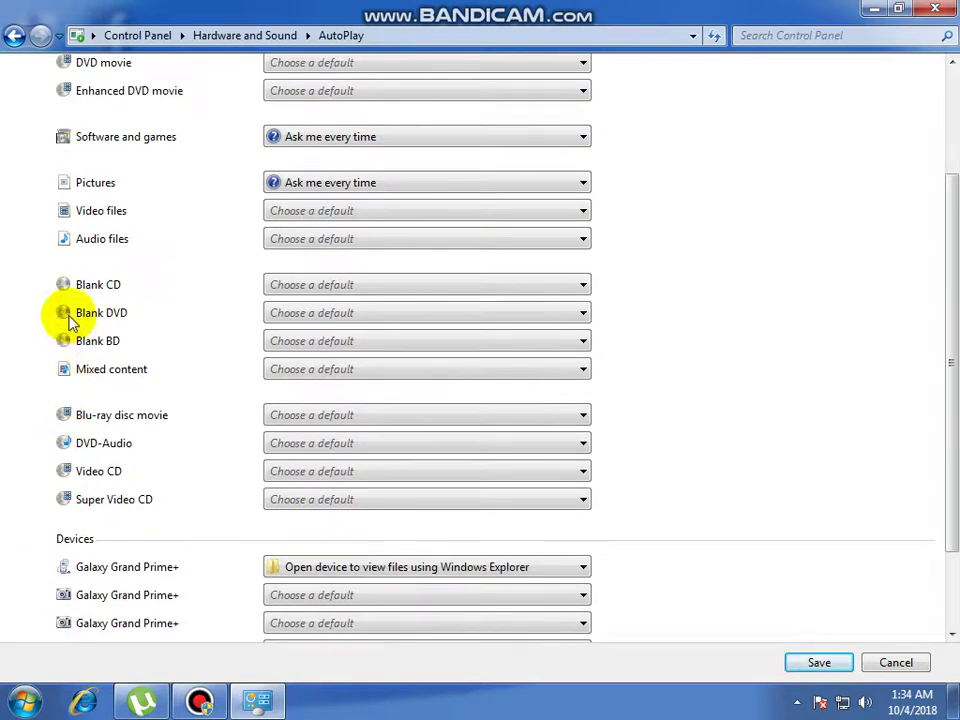
pyautogui.scroll(1, 80, 322)
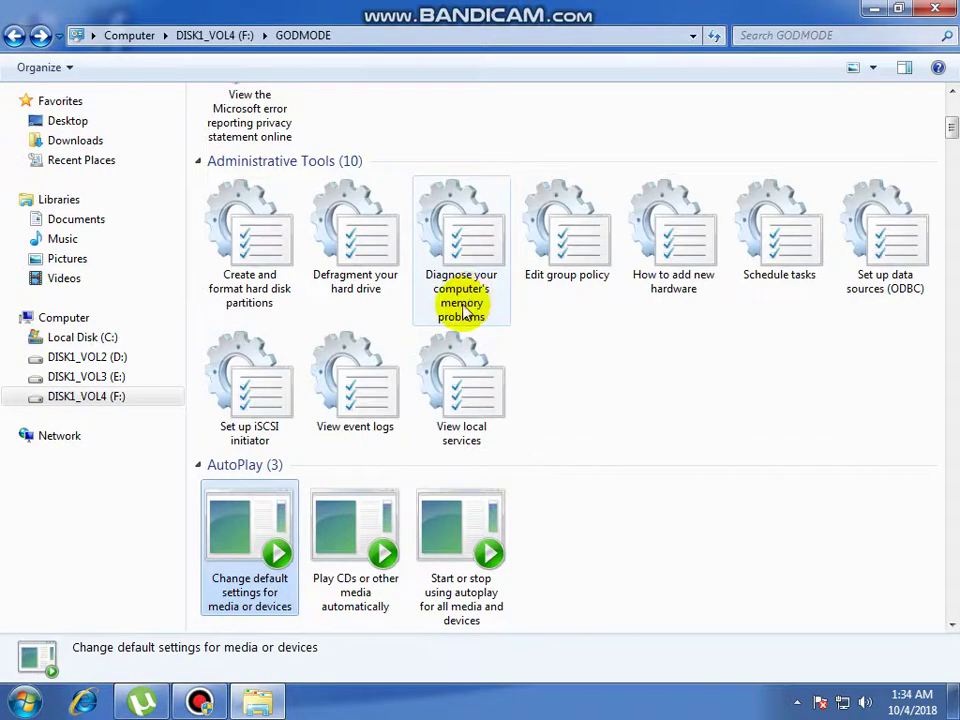
# Step: Browse the GODMODE settings groups from Backup and Restore down to Mouse and Network and Sharing Center
pyautogui.scroll(-5, 513, 362)
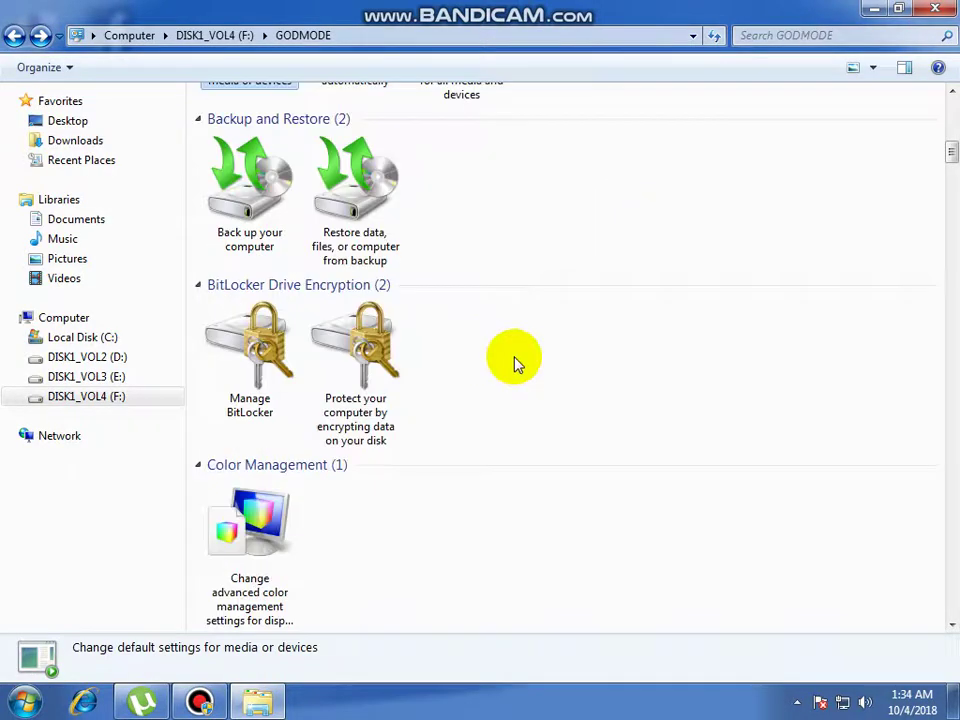
pyautogui.scroll(-5, 513, 362)
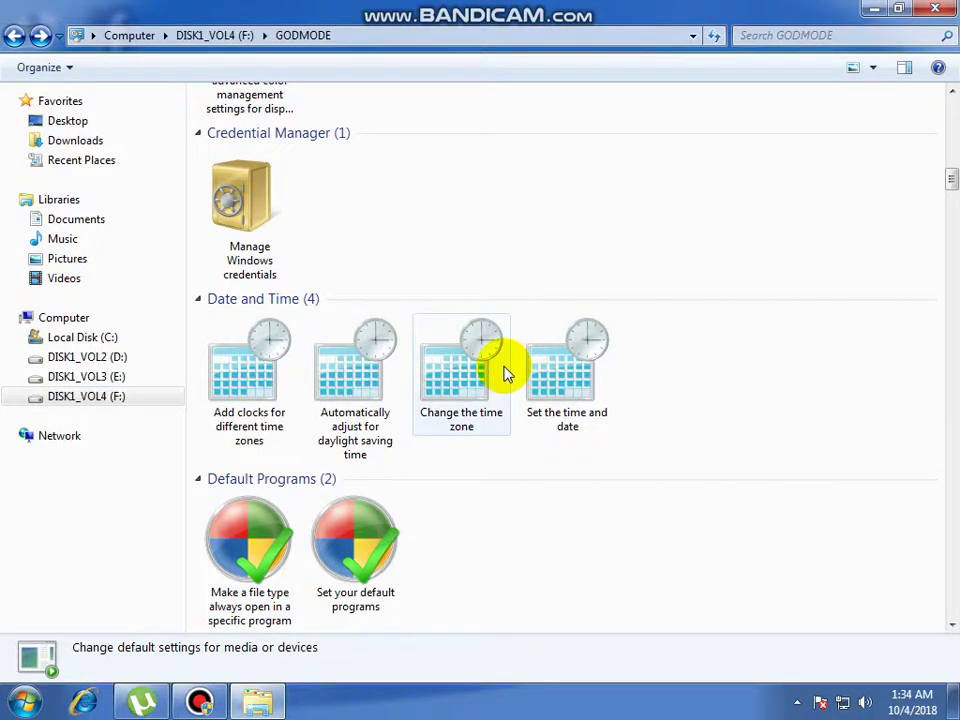
pyautogui.scroll(-5, 506, 375)
pyautogui.scroll(2, 504, 381)
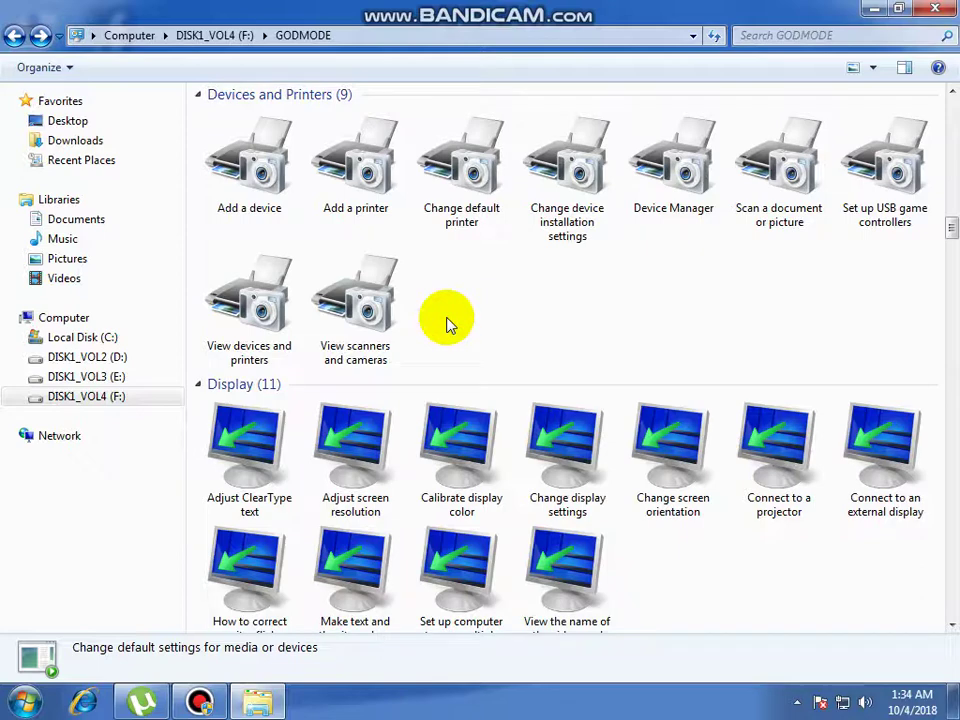
pyautogui.scroll(-12, 401, 291)
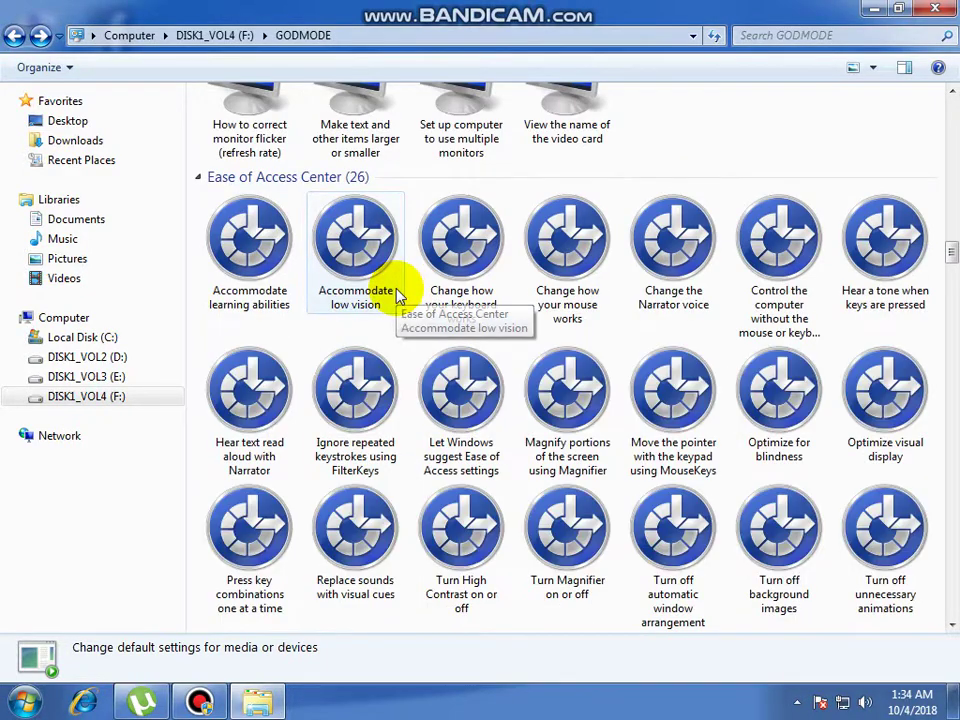
pyautogui.scroll(5, 395, 306)
pyautogui.scroll(-15, 398, 310)
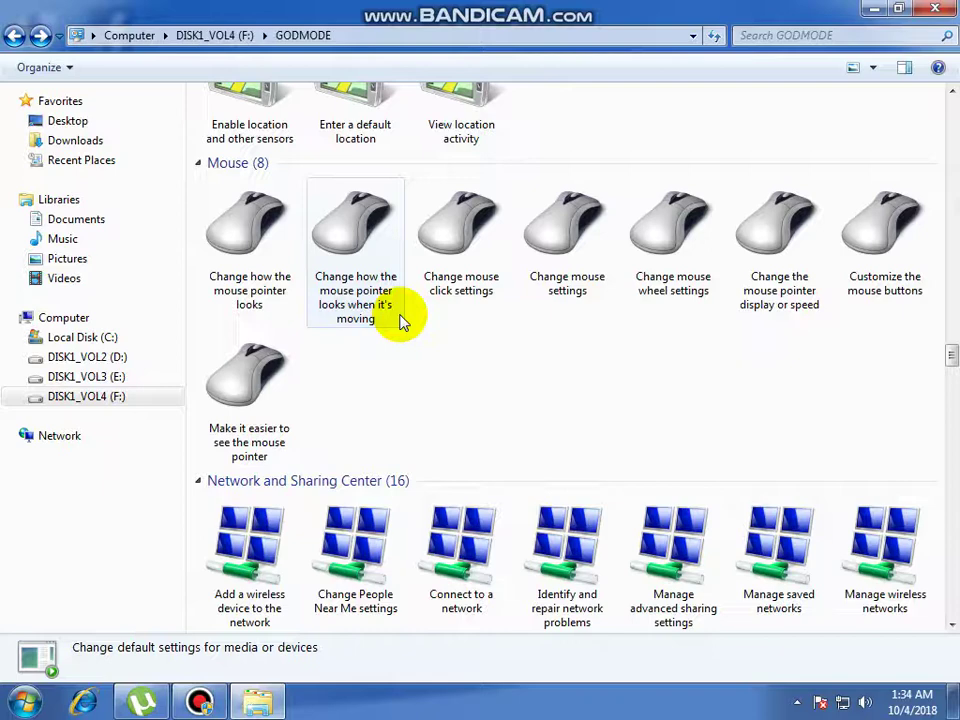
# Step: Open "Change how the mouse pointer looks" and try the Windows Black (extra large) pointer scheme
pyautogui.doubleClick(242, 214)
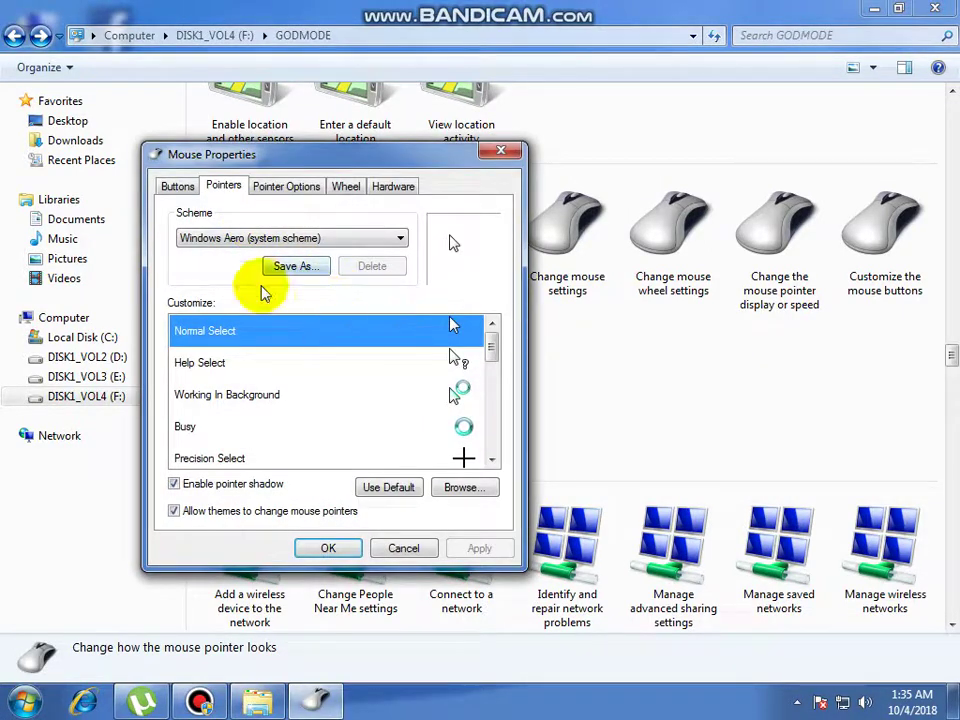
pyautogui.click(248, 239)
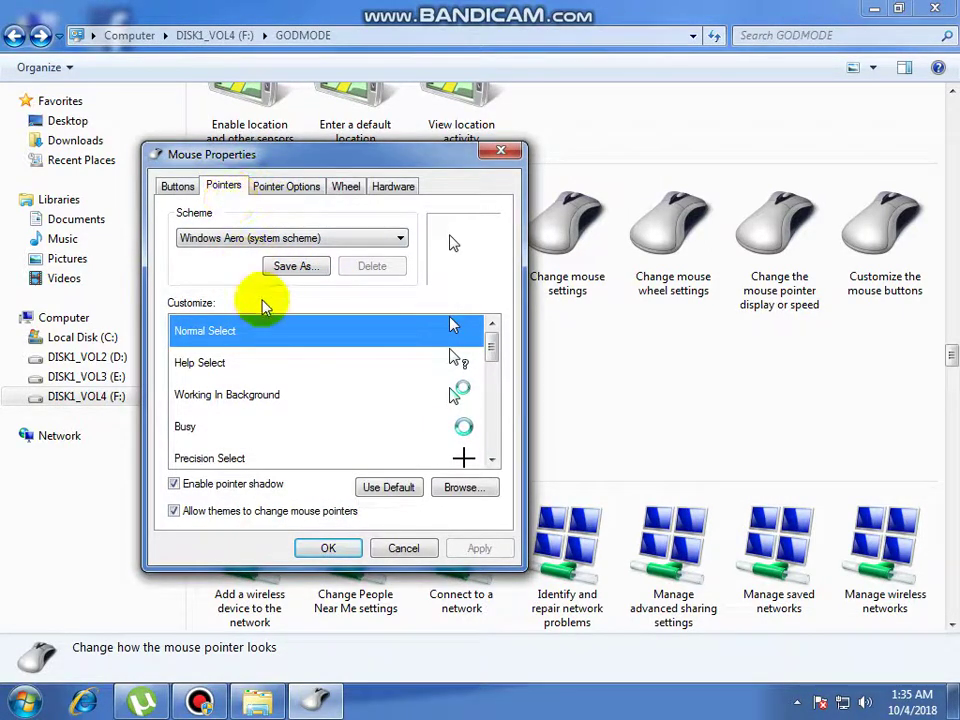
pyautogui.click(267, 316)
pyautogui.click(410, 164)
pyautogui.moveTo(410, 164); pyautogui.dragTo(424, 148)
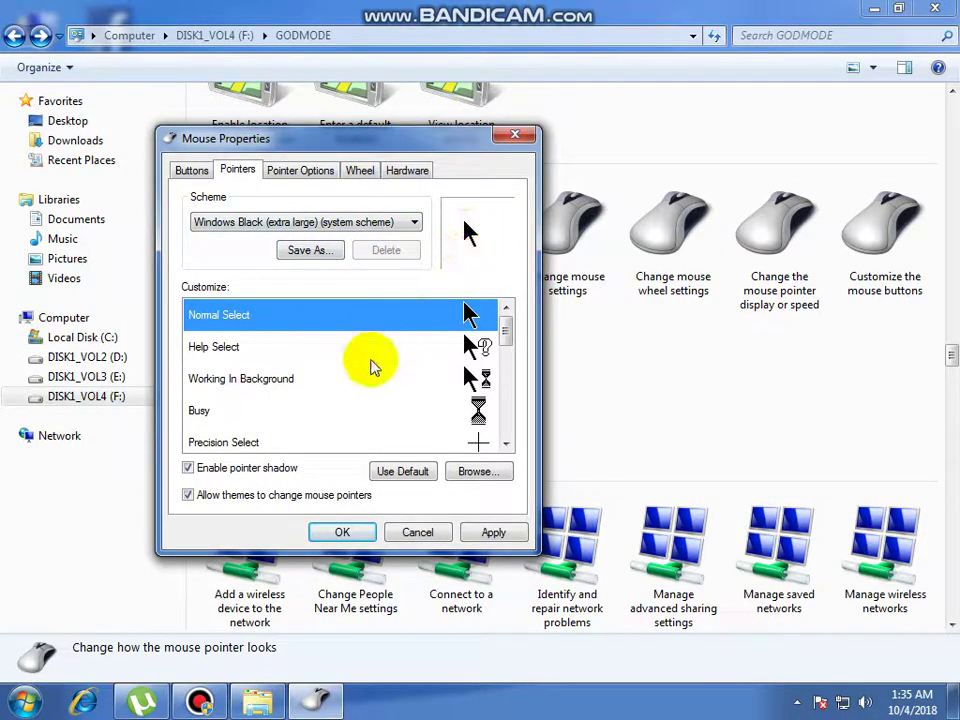
# Step: Look at the replacement cursor files for Help Select, reselect Normal Select, and cancel the Mouse Properties changes
pyautogui.doubleClick(368, 352)
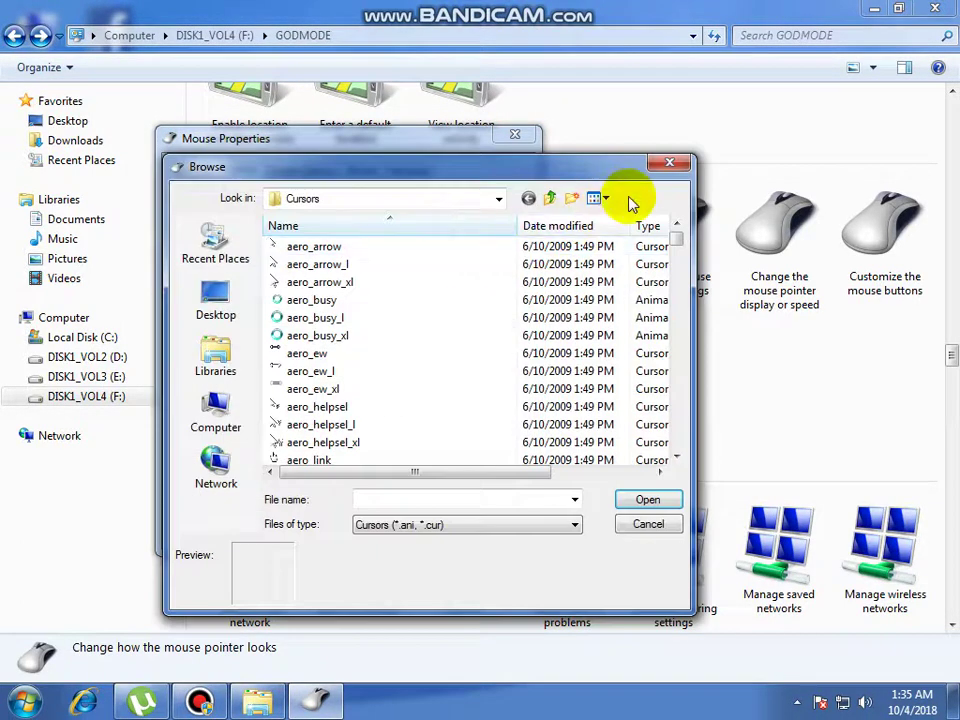
pyautogui.click(669, 163)
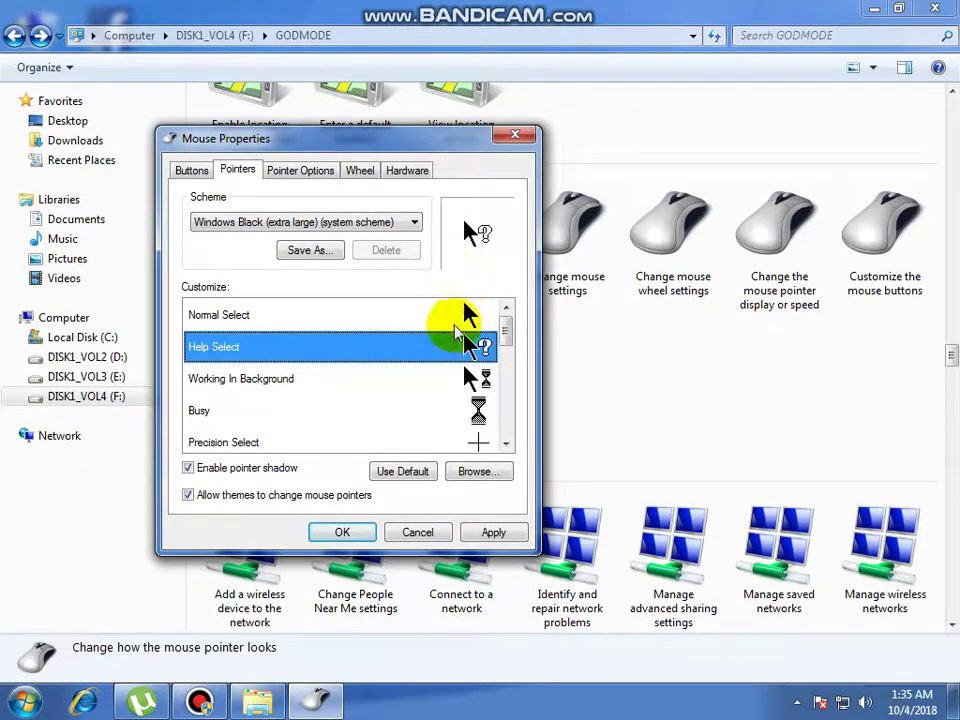
pyautogui.click(415, 314)
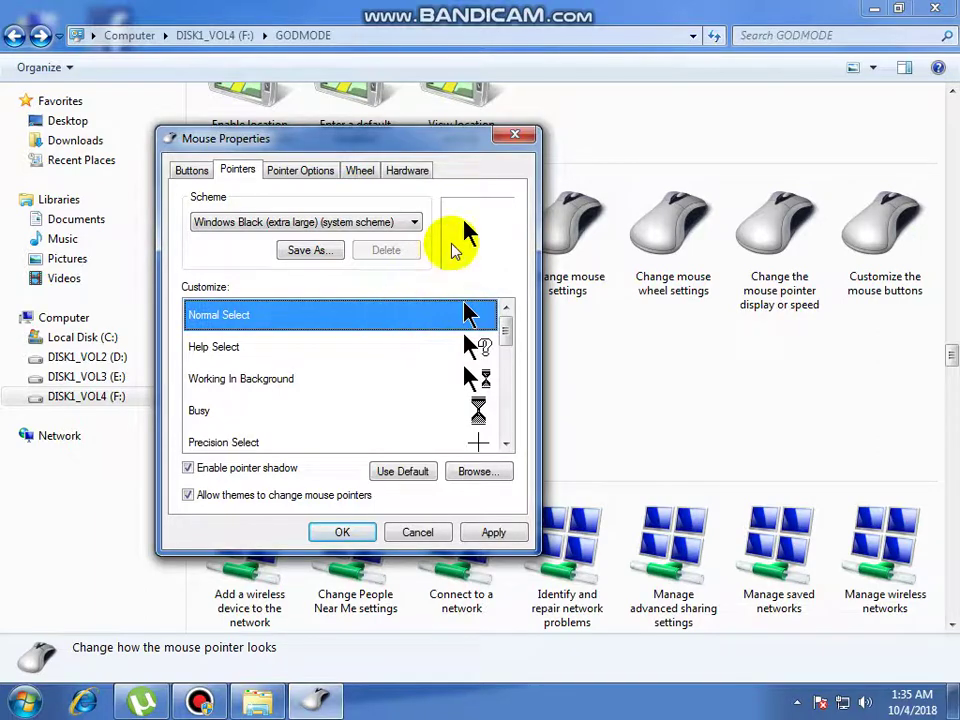
pyautogui.click(418, 528)
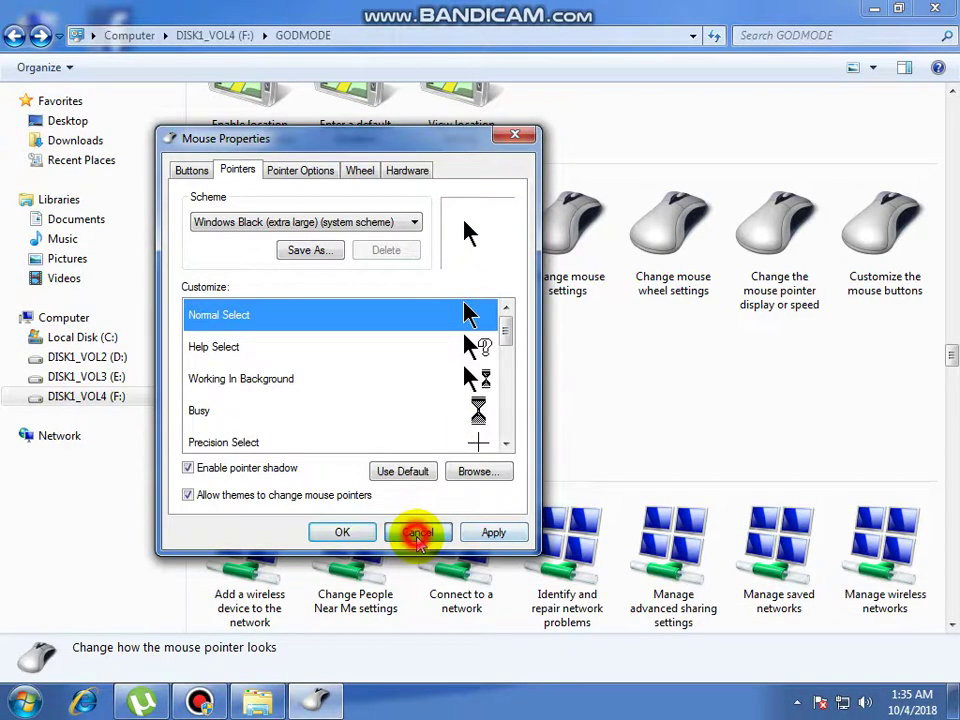
pyautogui.scroll(-3, 403, 365)
pyautogui.scroll(5, 370, 310)
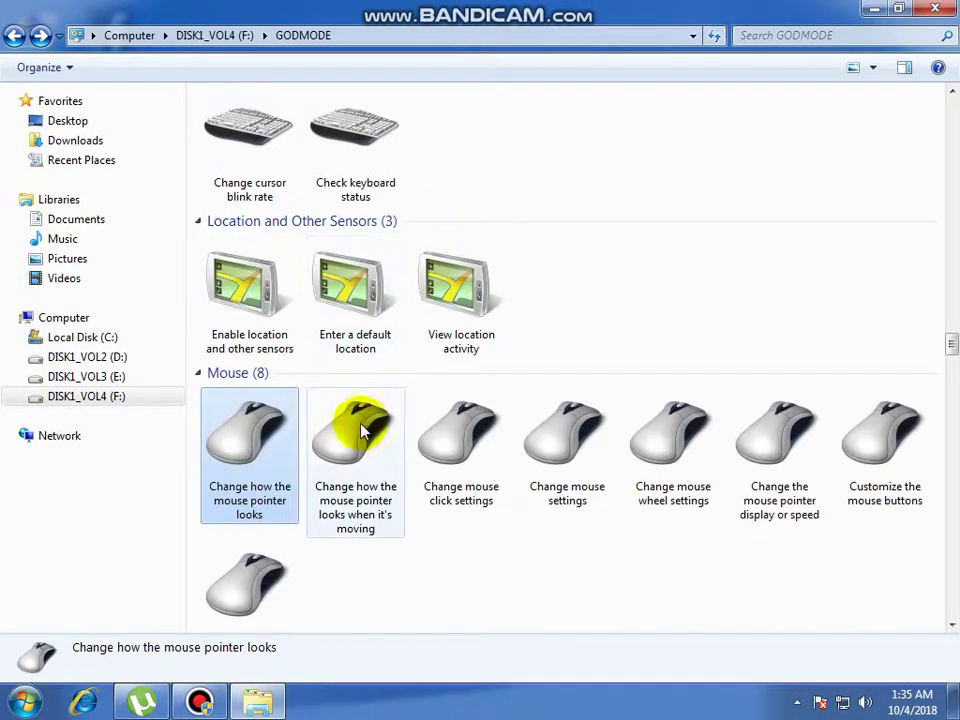
# Step: Browse the GODMODE settings groups from Mouse through Network and Sharing Center, Notification Area Icons and Personalization to Power Options
pyautogui.scroll(-5, 253, 578)
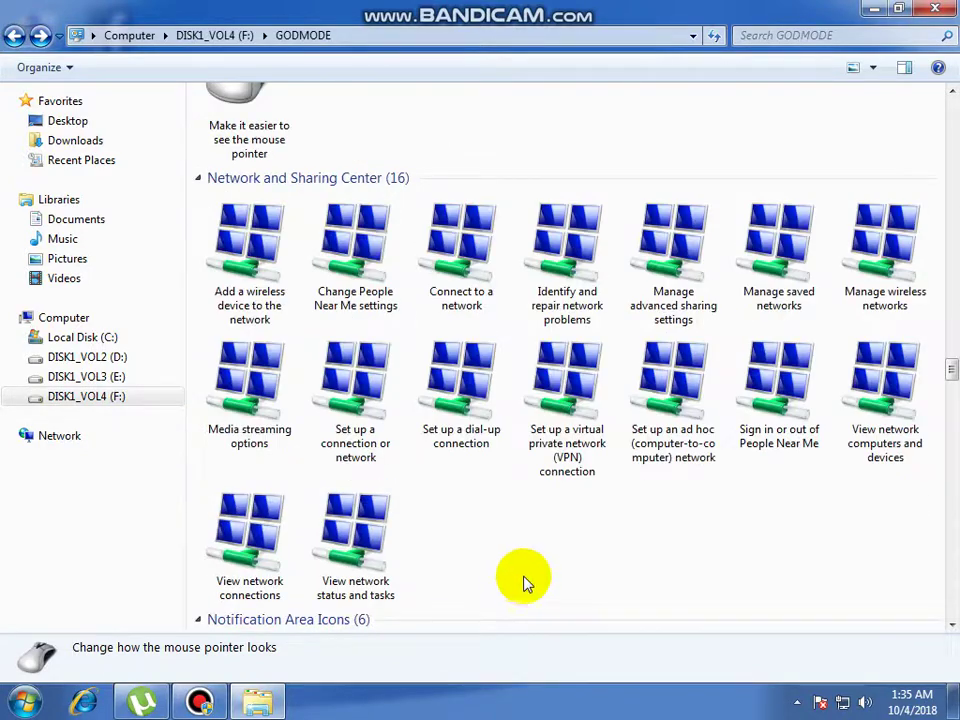
pyautogui.scroll(-5, 300, 305)
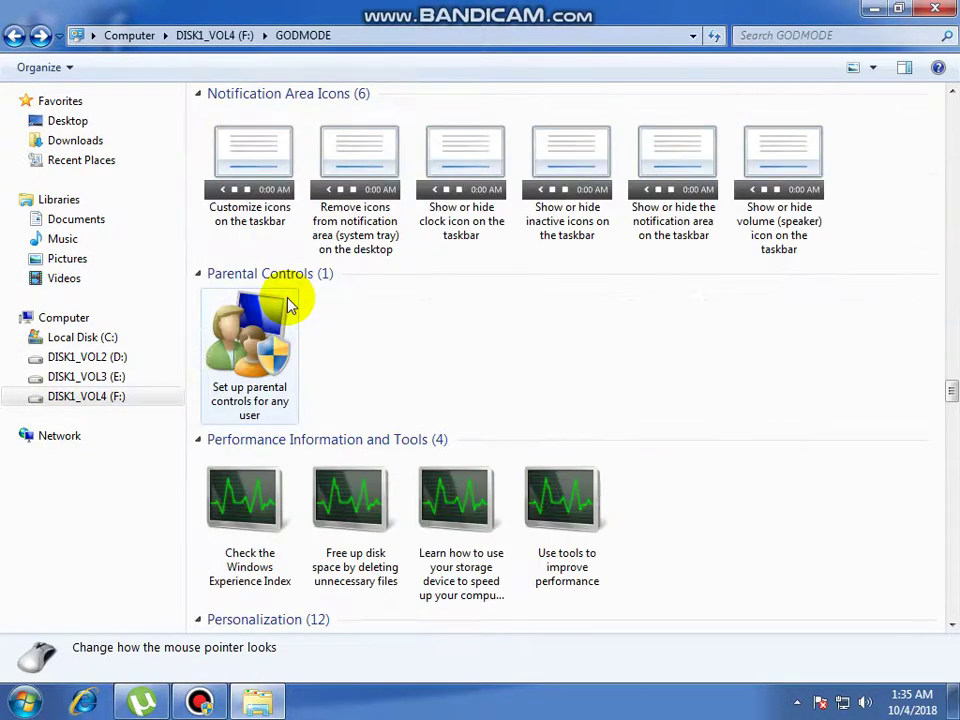
pyautogui.scroll(8, 335, 285)
pyautogui.scroll(-5, 340, 340)
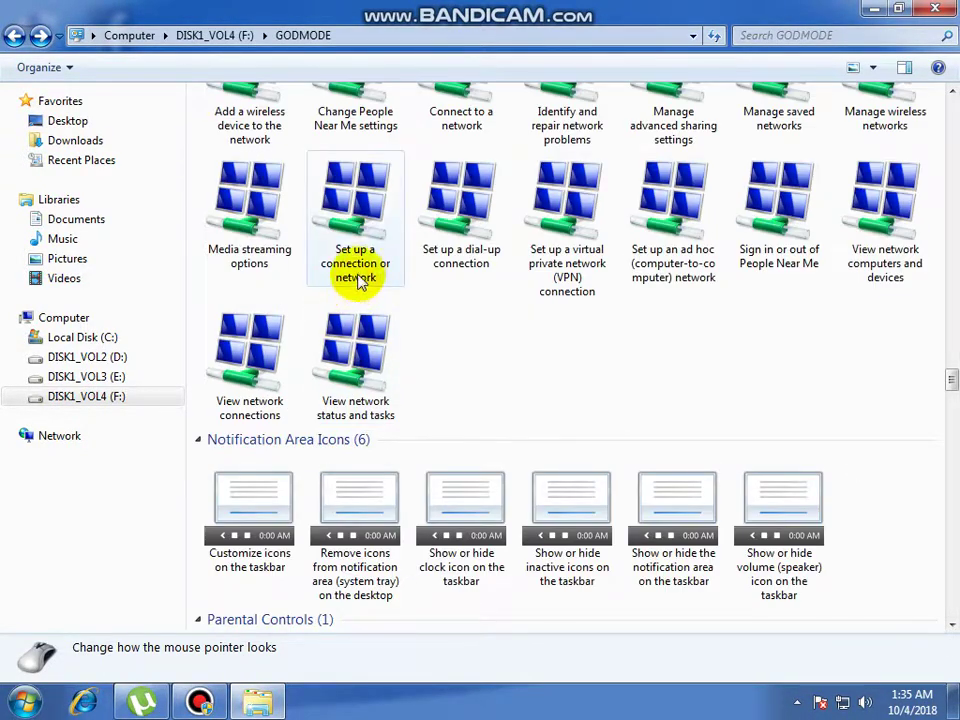
pyautogui.scroll(-3, 392, 281)
pyautogui.scroll(7, 385, 285)
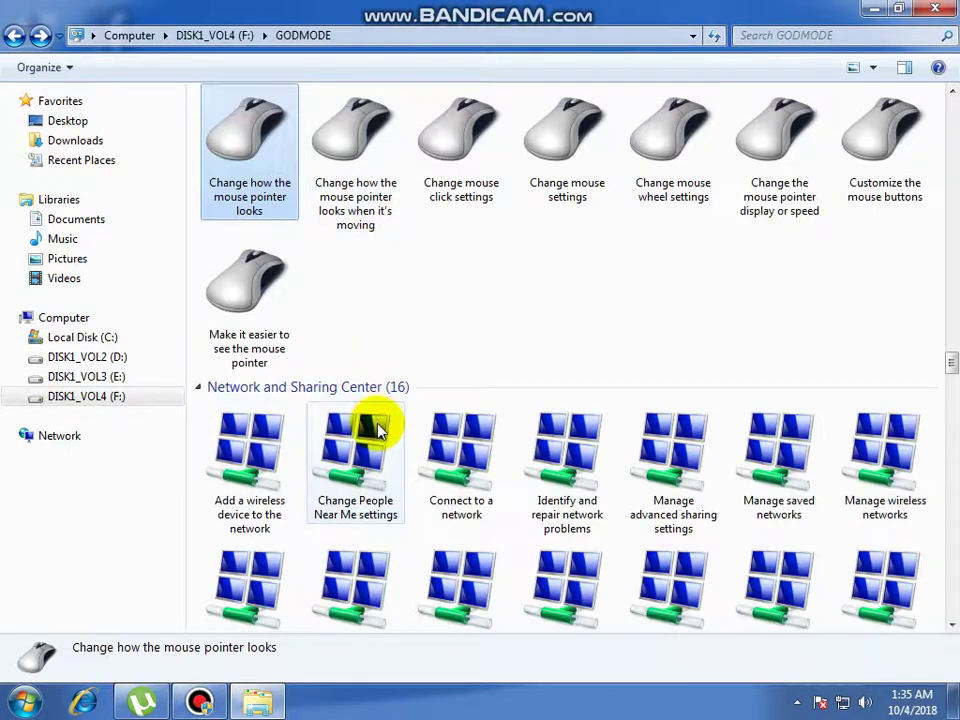
pyautogui.scroll(-2, 378, 430)
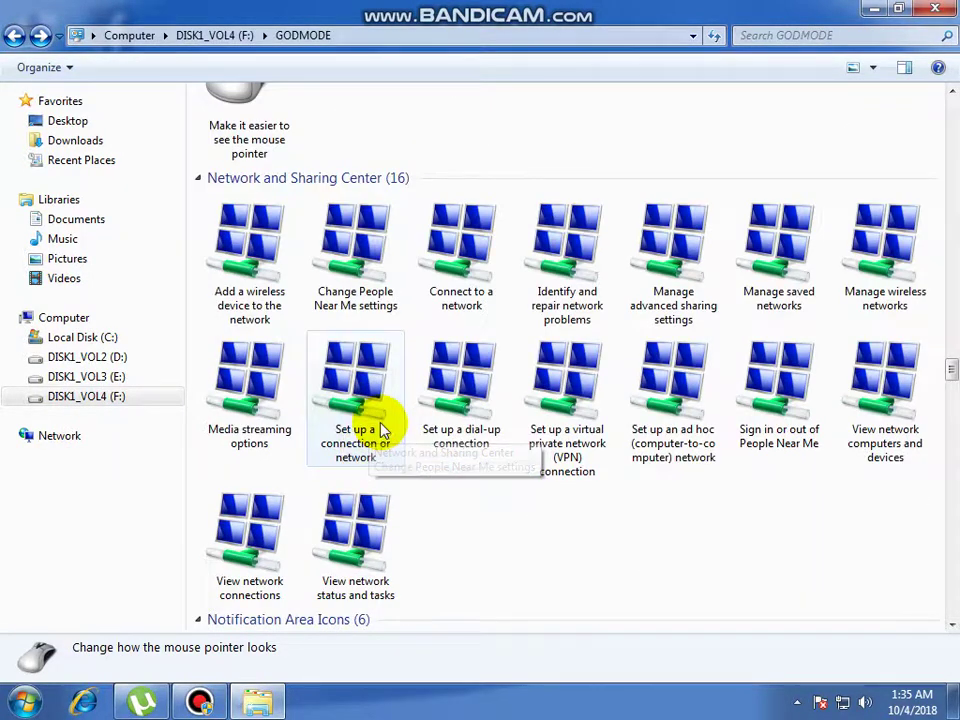
pyautogui.scroll(-3, 383, 430)
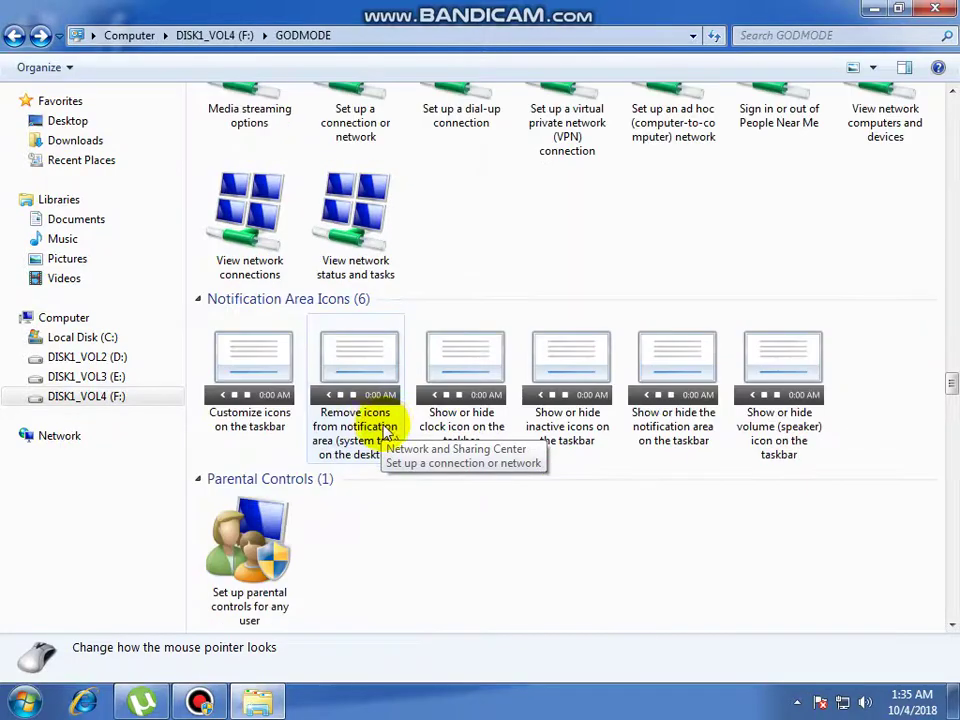
pyautogui.scroll(-2, 435, 340)
pyautogui.scroll(-11, 435, 360)
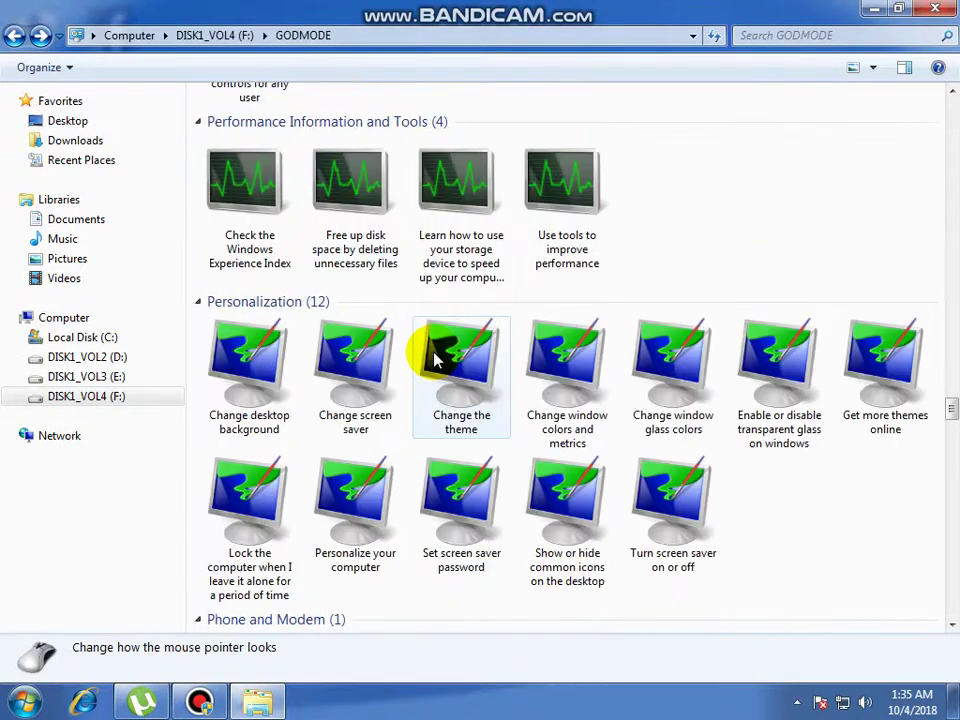
# Step: Open "Change what the power buttons do" under Power Options, review the power button and wakeup password settings, and return to the GODMODE list
pyautogui.scroll(3, 435, 360)
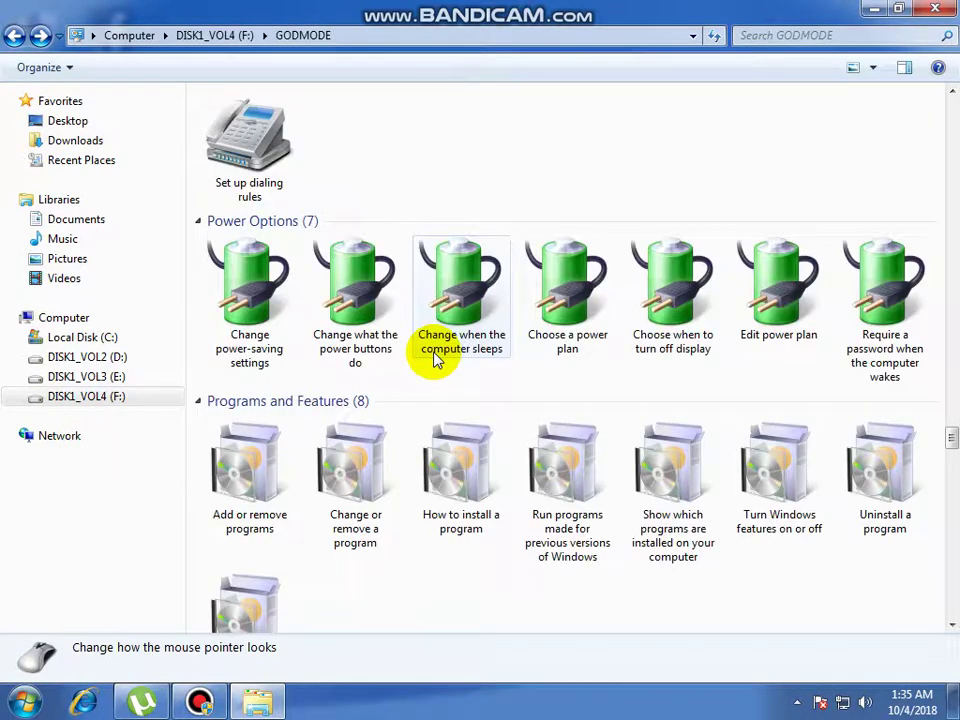
pyautogui.doubleClick(370, 352)
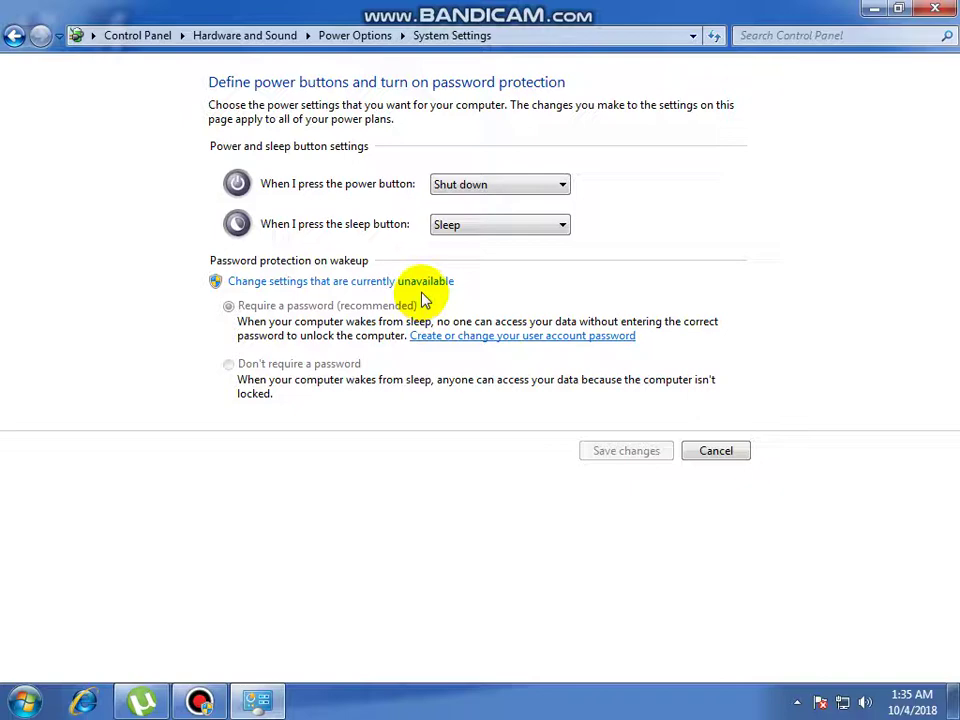
pyautogui.press('BackSpace')
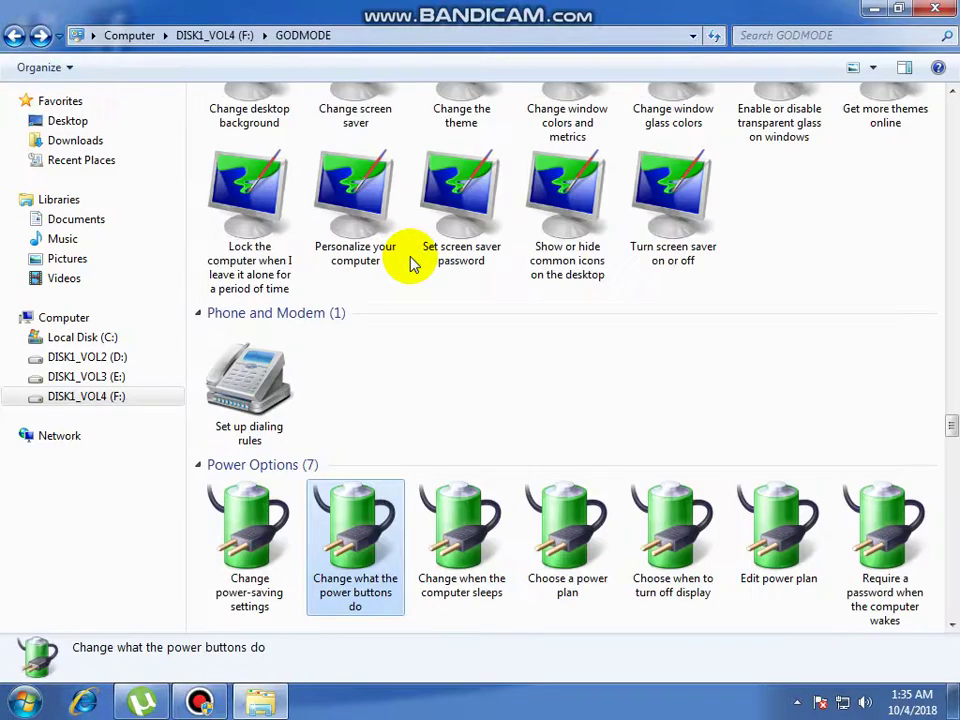
# Step: Open "Set up dialing rules" under Phone and Modem, look over the Location Information form, and cancel it
pyautogui.scroll(-3, 418, 296)
pyautogui.scroll(2, 418, 296)
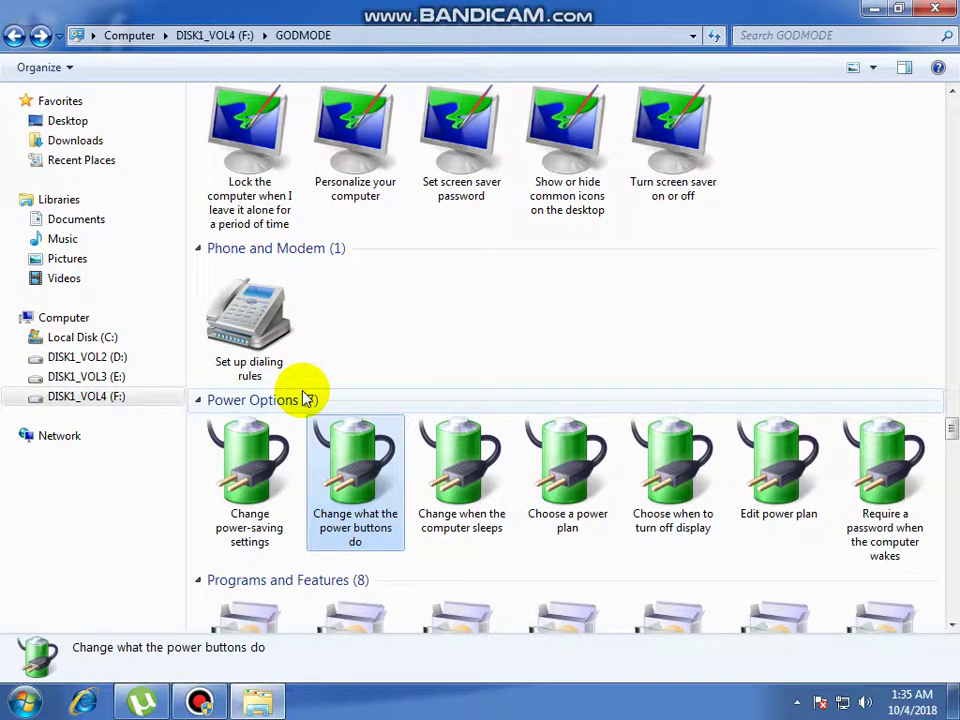
pyautogui.click(263, 345)
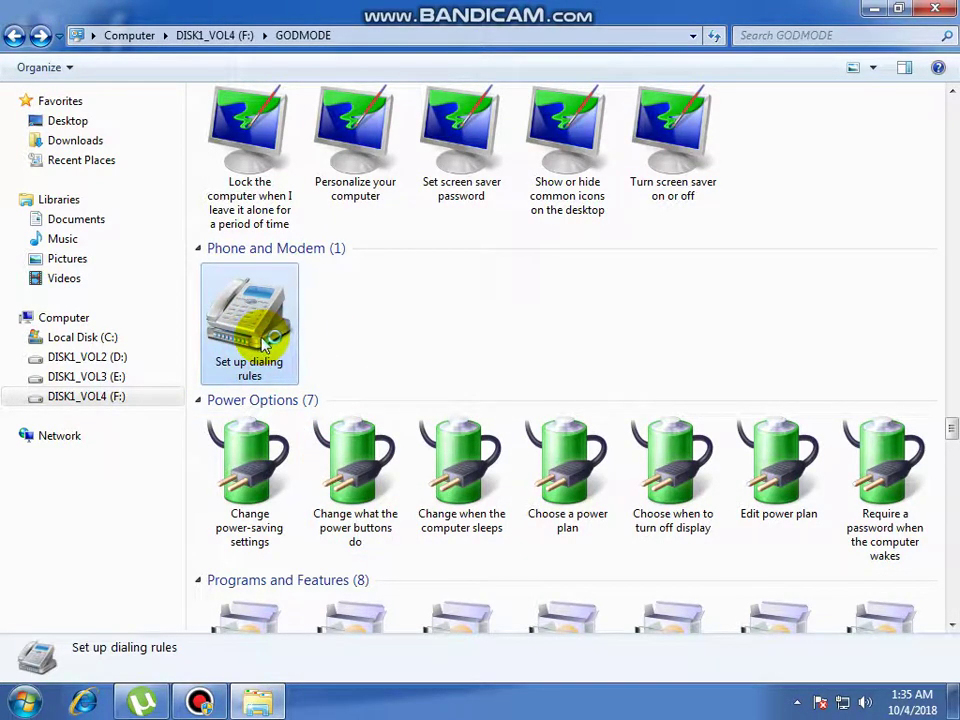
pyautogui.doubleClick(263, 345)
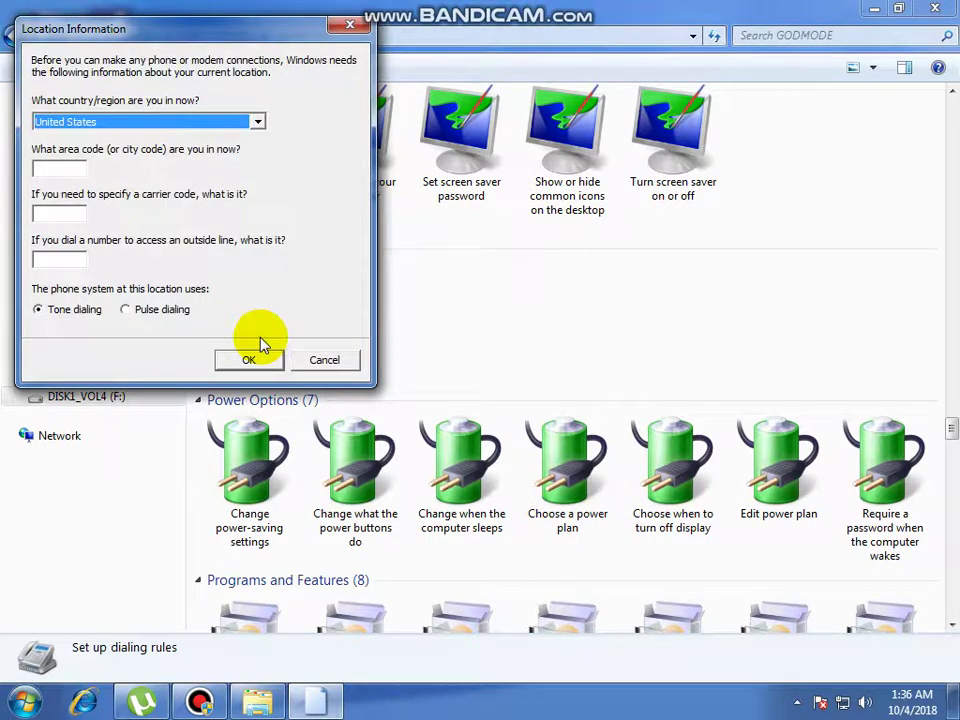
pyautogui.click(322, 361)
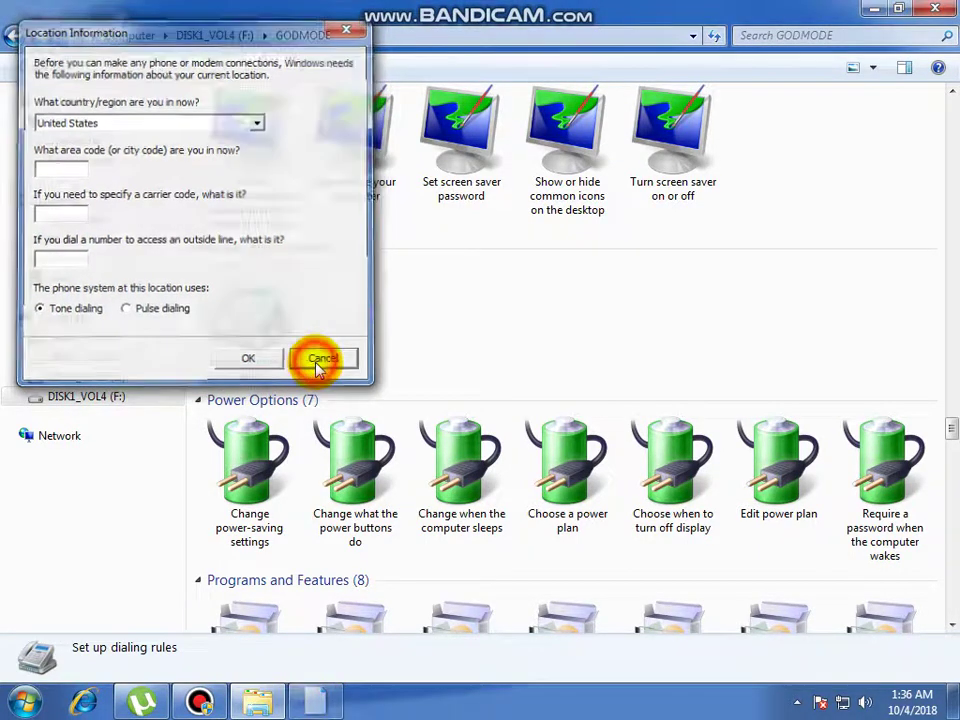
# Step: Open "Adjust system volume" in the Sound group, view the Volume Mixer for the headphones, and close it
pyautogui.scroll(-15, 320, 385)
pyautogui.scroll(15, 310, 400)
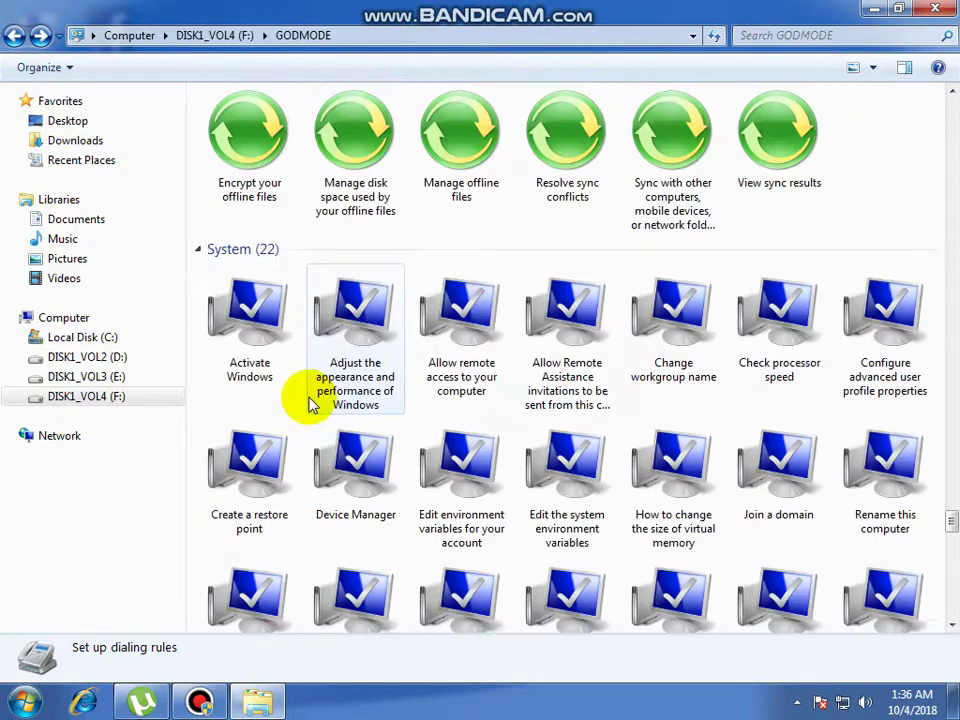
pyautogui.doubleClick(268, 355)
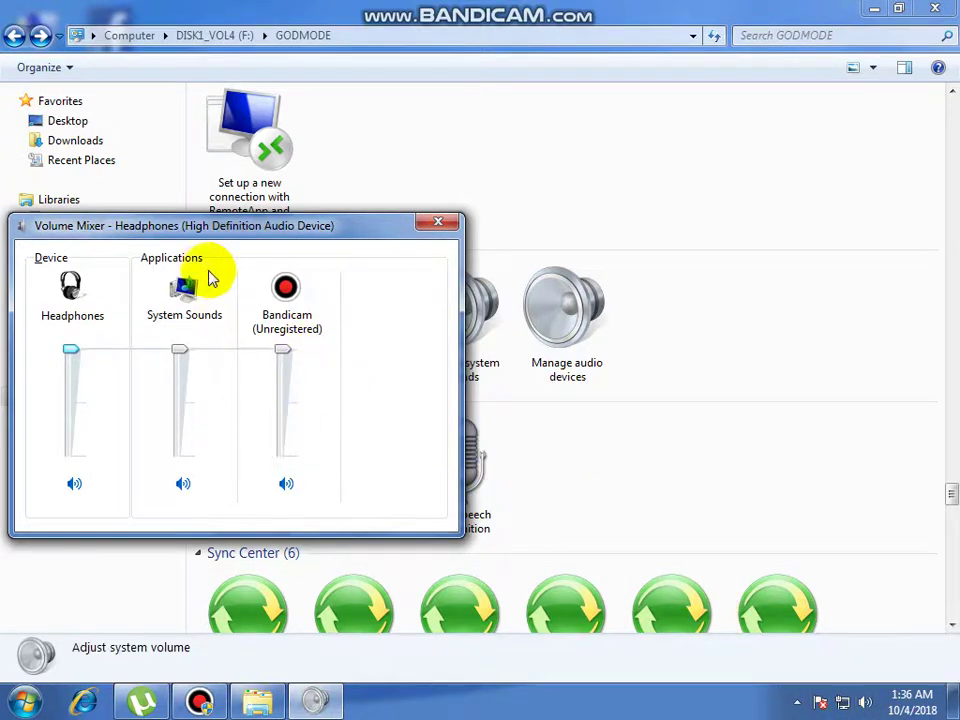
pyautogui.click(436, 221)
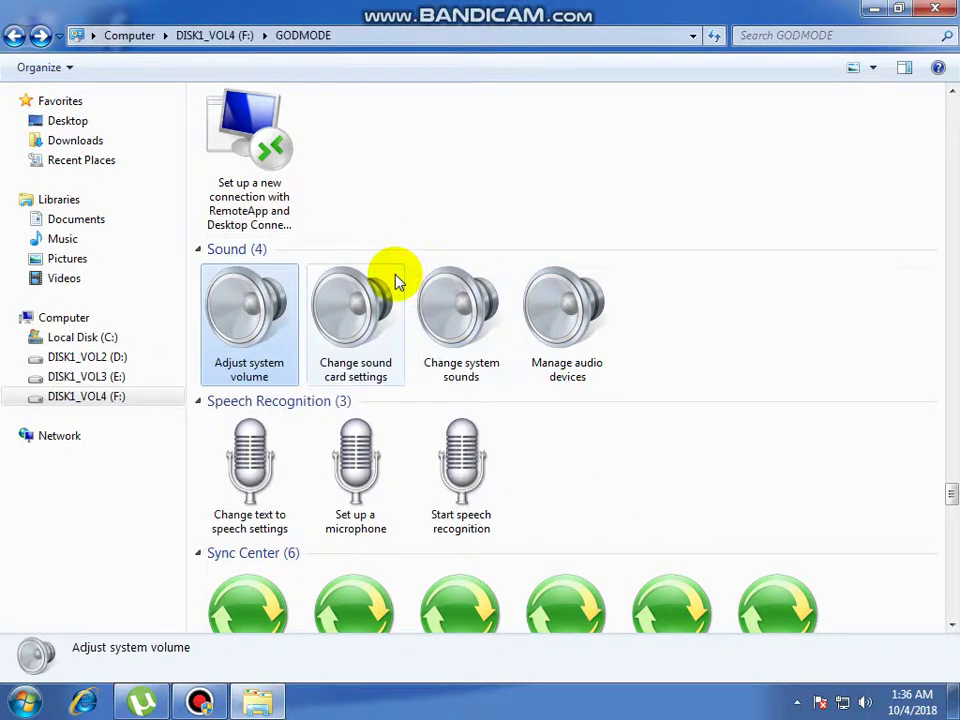
# Step: Open "Set up a microphone" under Speech Recognition, view the microphone type choices, and cancel the wizard
pyautogui.doubleClick(343, 428)
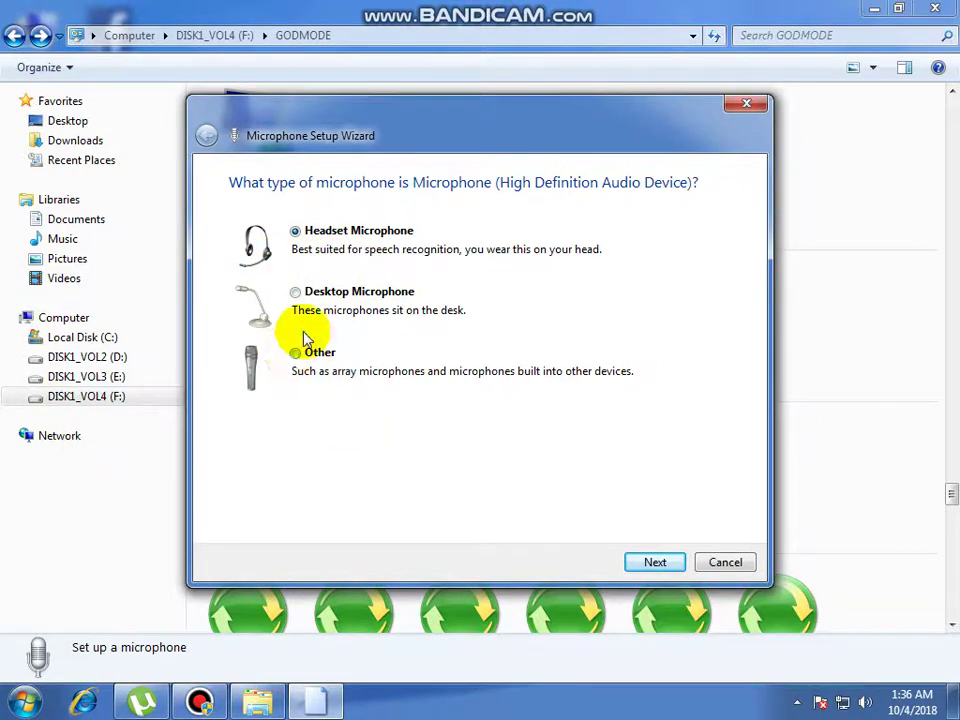
pyautogui.click(740, 562)
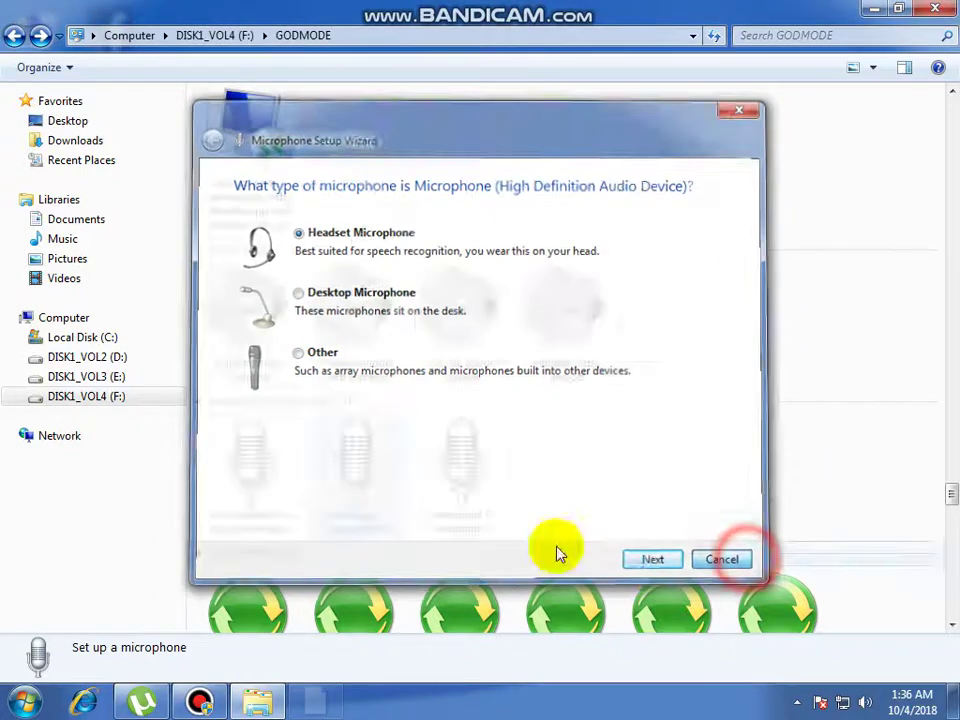
# Step: Open "Check for updates" in the Windows Update group, review the automatic updating options, and return to the GODMODE list
pyautogui.scroll(-3, 438, 498)
pyautogui.scroll(-8, 430, 465)
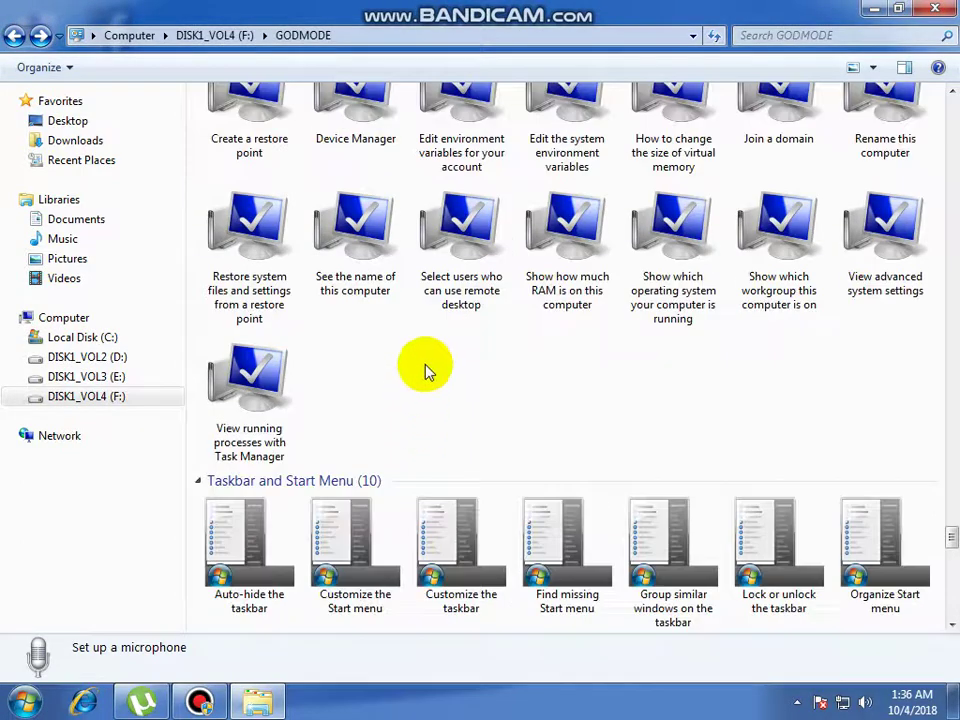
pyautogui.scroll(-3, 351, 387)
pyautogui.scroll(-12, 396, 396)
pyautogui.scroll(7, 450, 364)
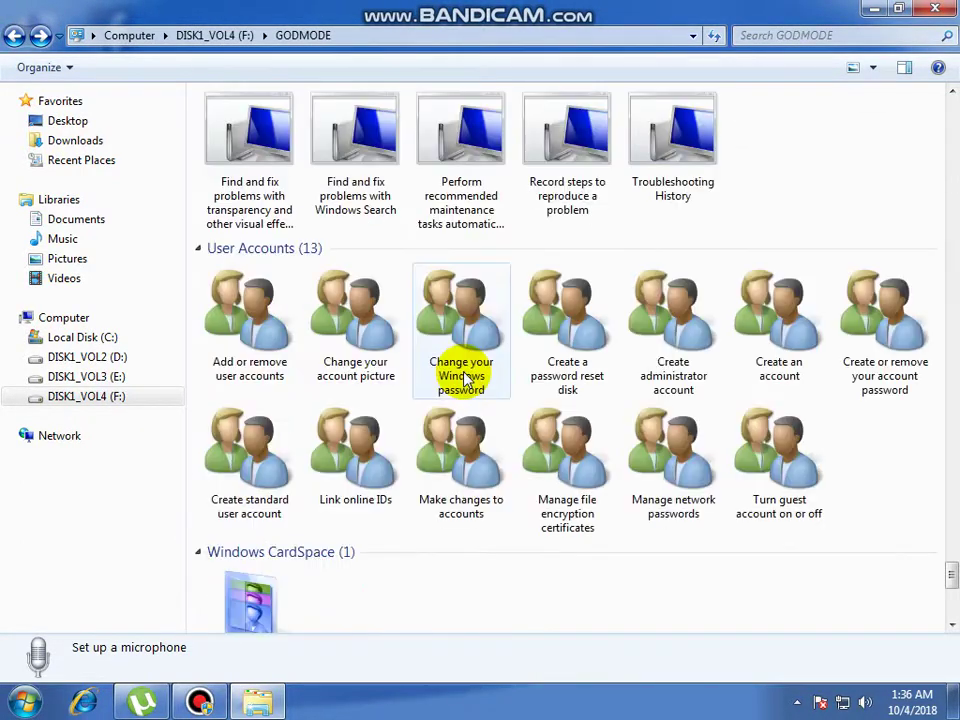
pyautogui.scroll(-7, 463, 377)
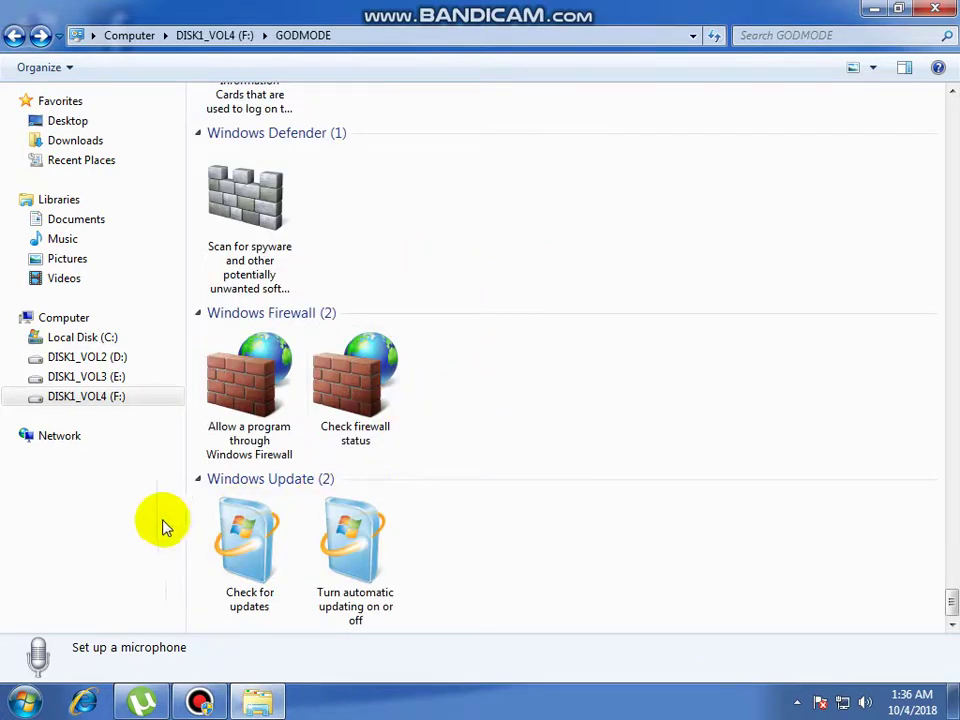
pyautogui.click(261, 596)
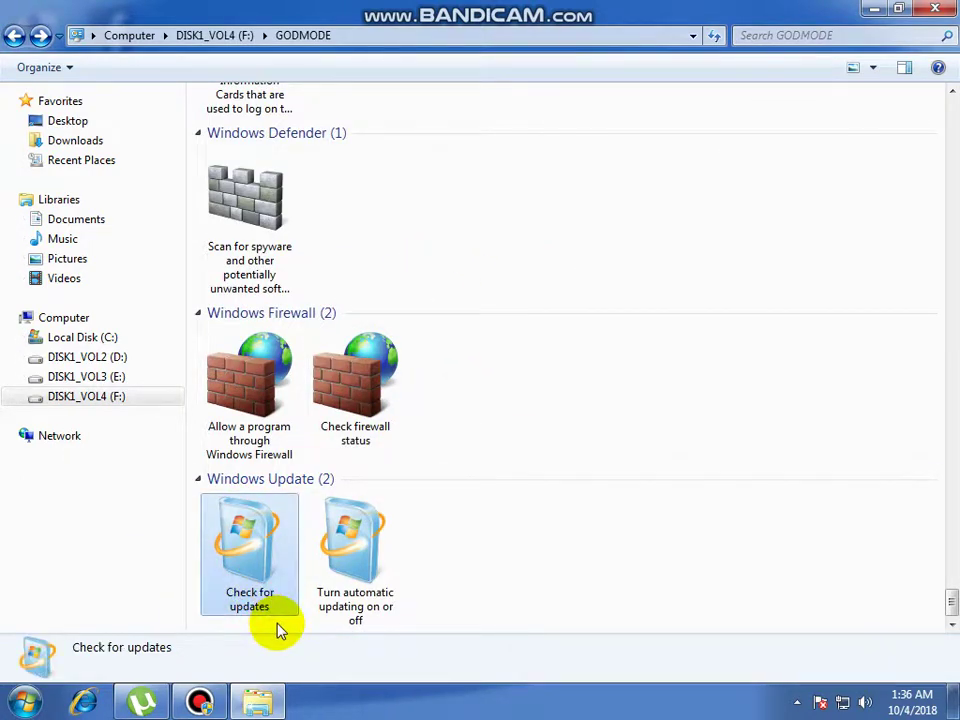
pyautogui.doubleClick(251, 542)
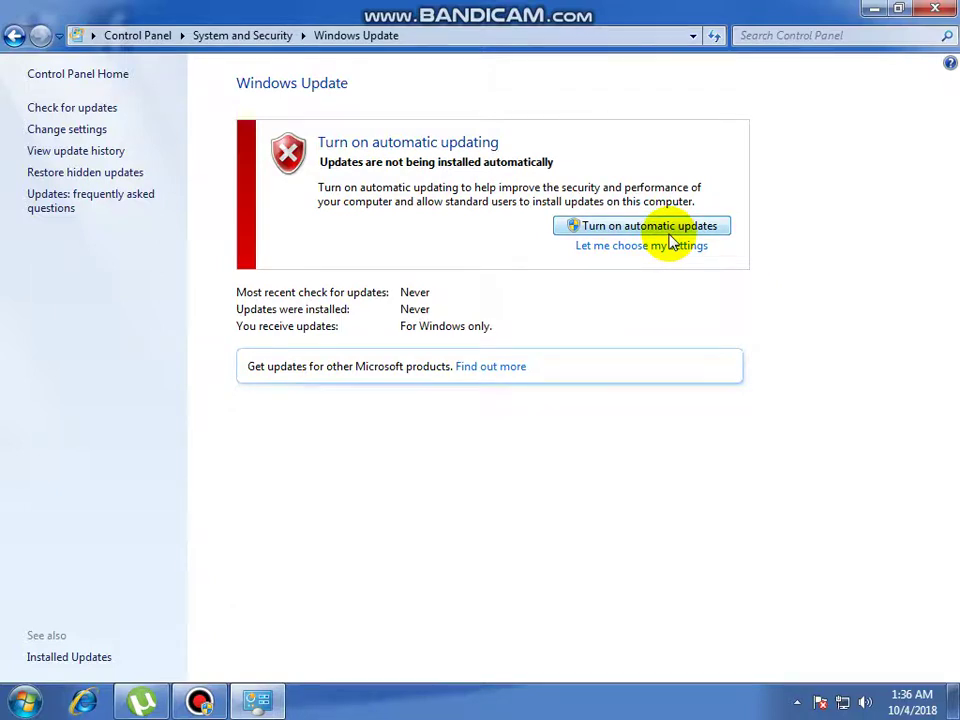
pyautogui.press('BackSpace')
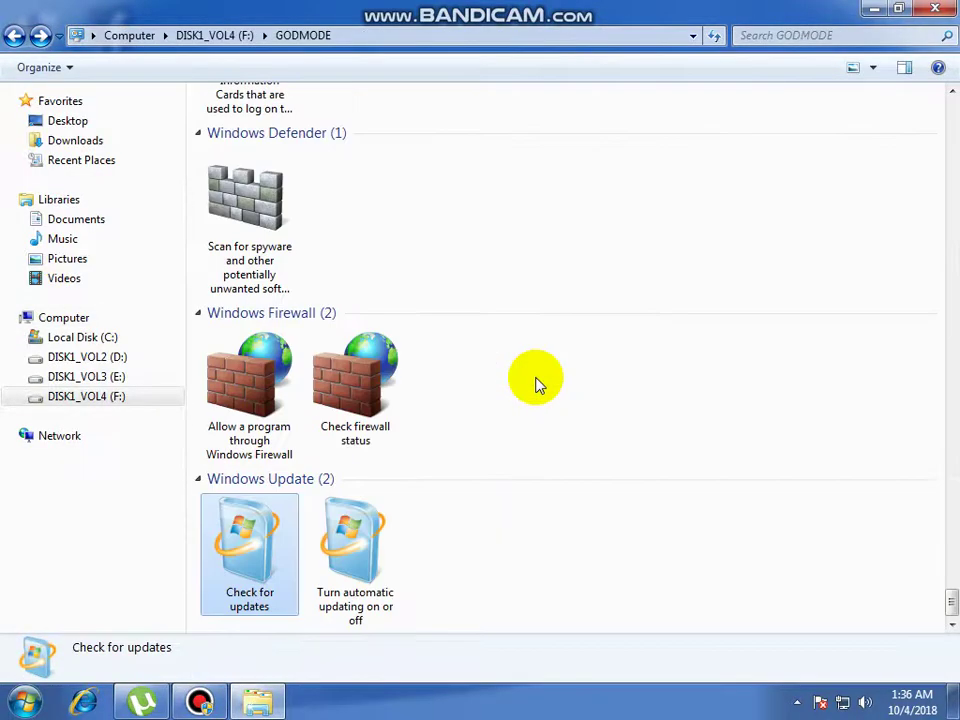
# Step: Look back through the GODMODE list to Action Center, go up through drive F: to Computer, and close the window
pyautogui.scroll(20, 535, 385)
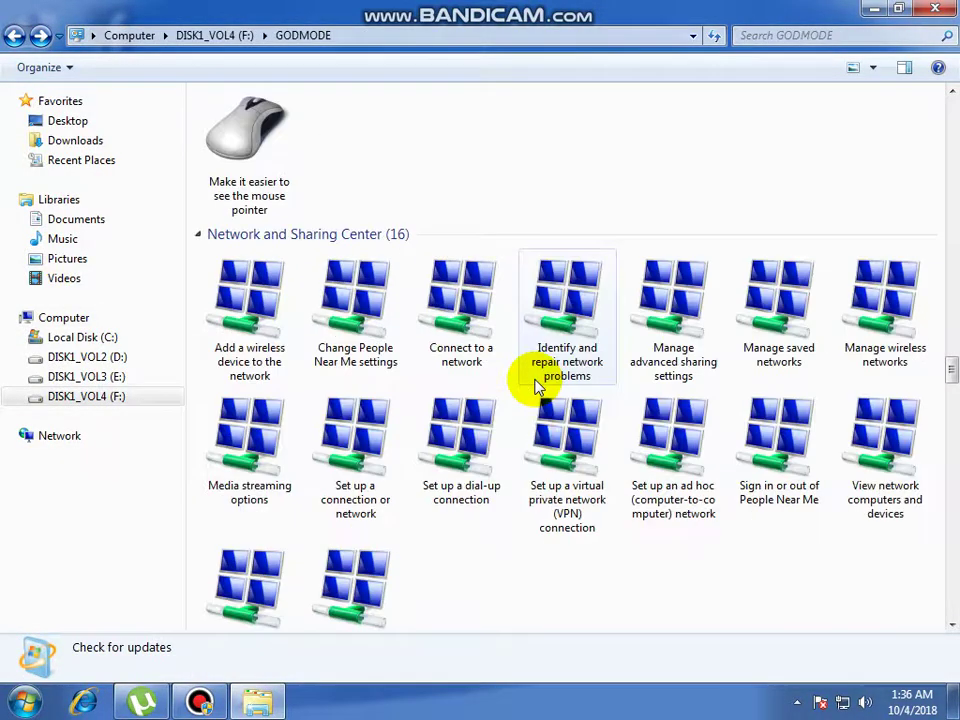
pyautogui.scroll(10, 535, 385)
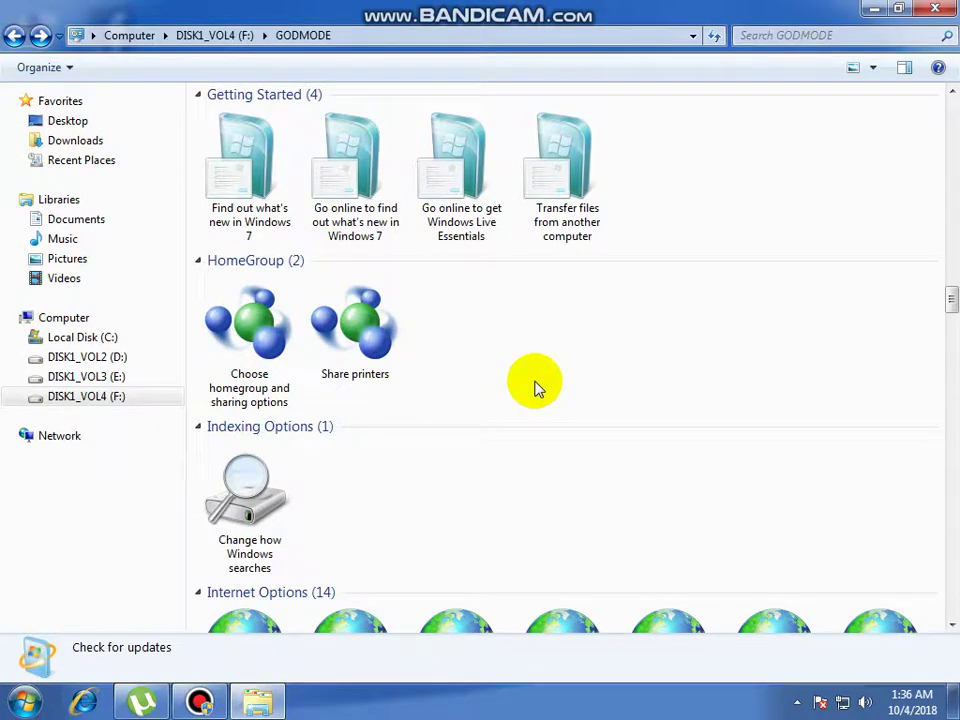
pyautogui.scroll(20, 535, 385)
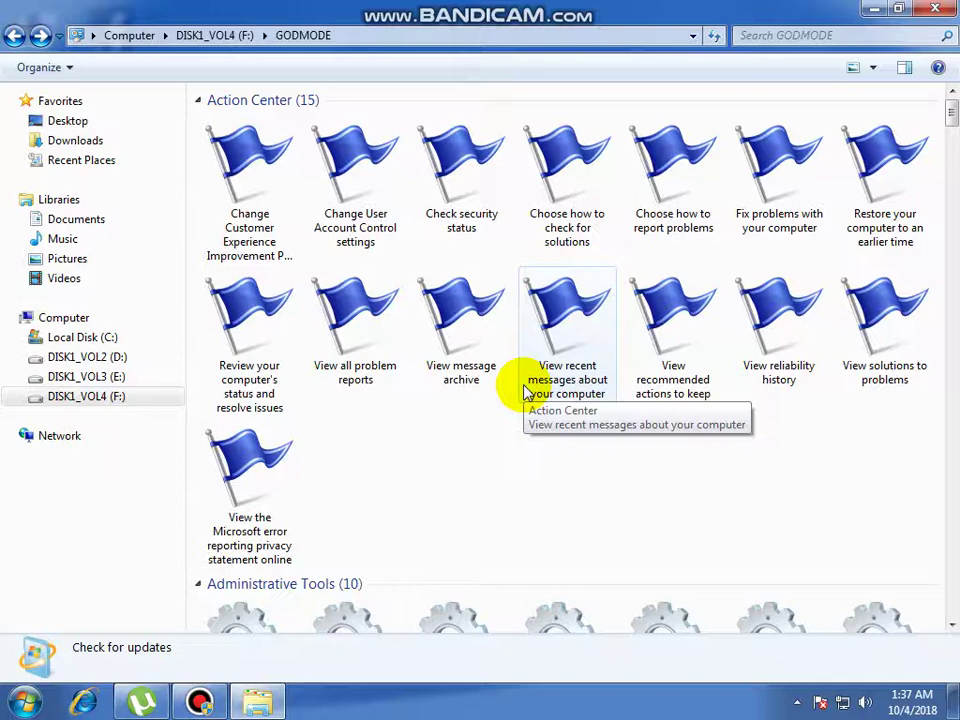
pyautogui.press('BackSpace')
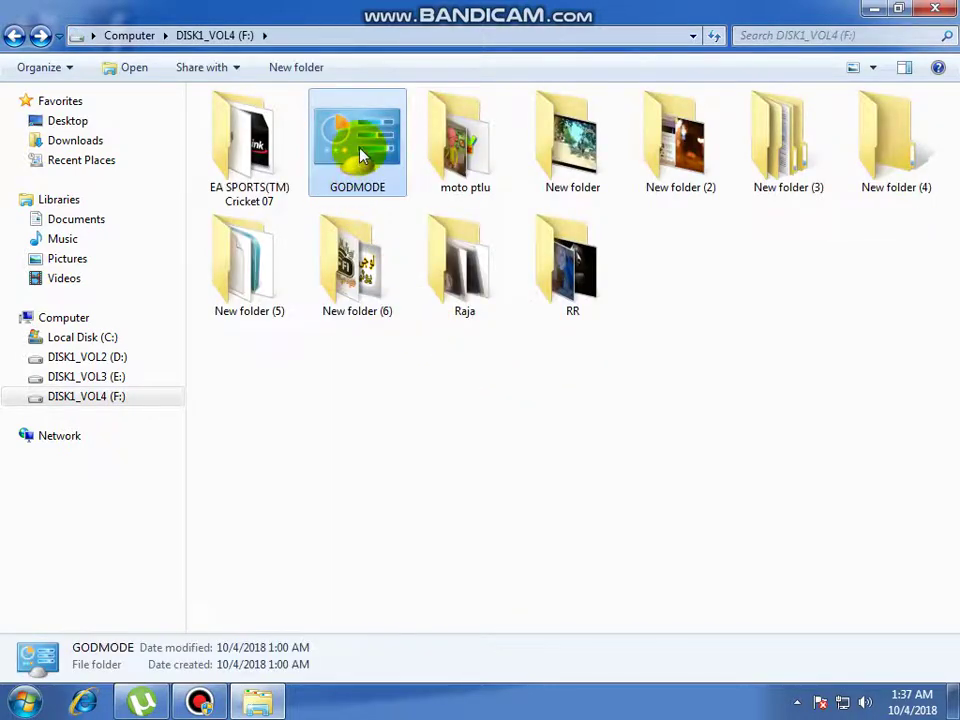
pyautogui.press('BackSpace')
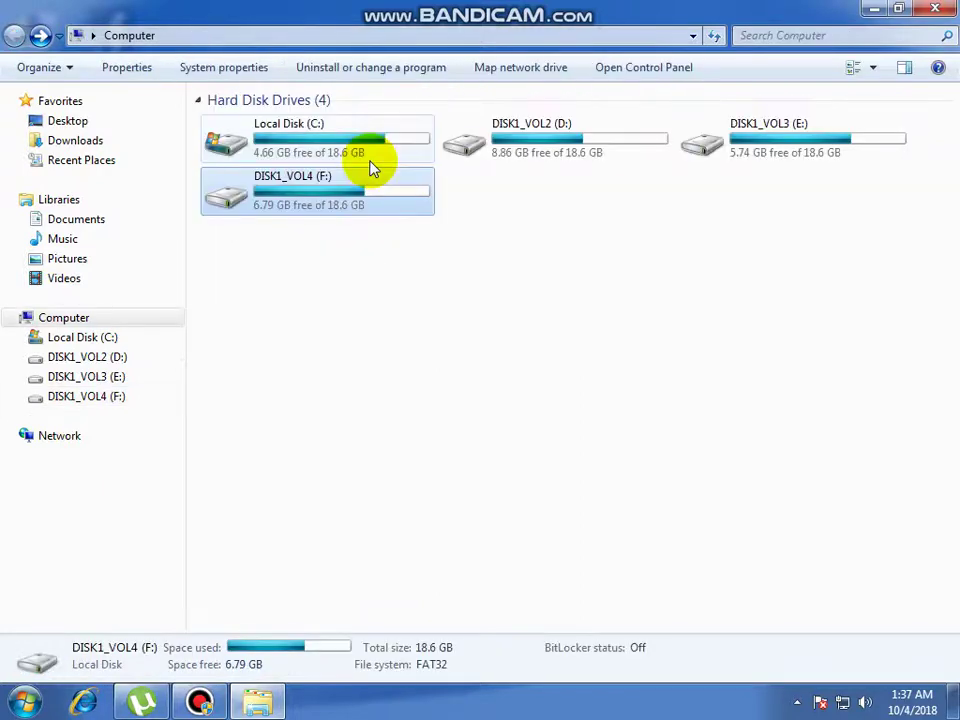
pyautogui.click(934, 9)
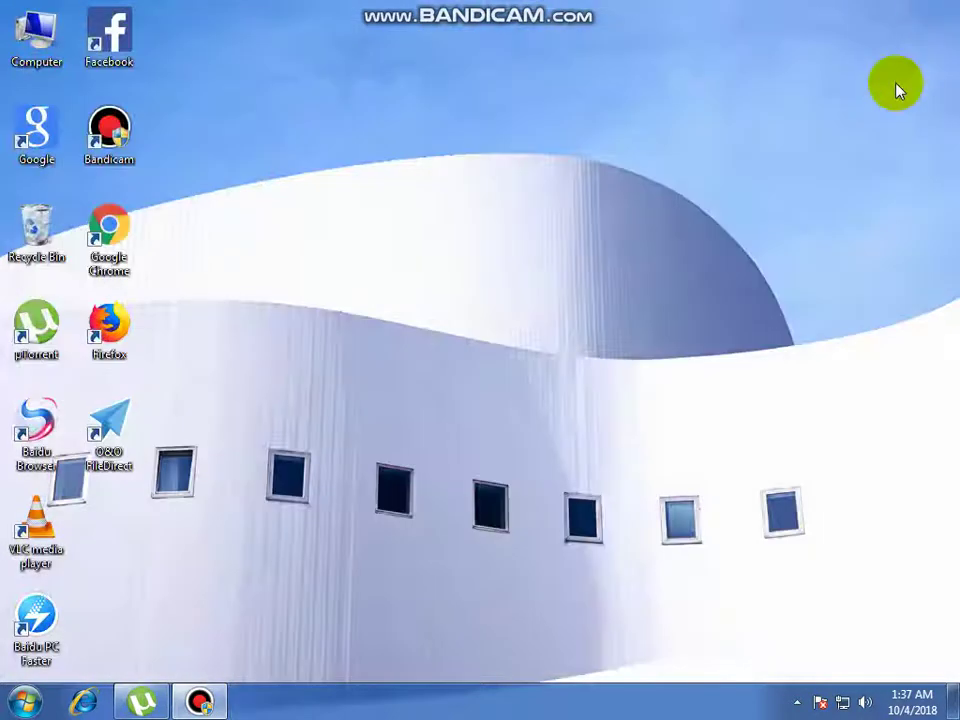